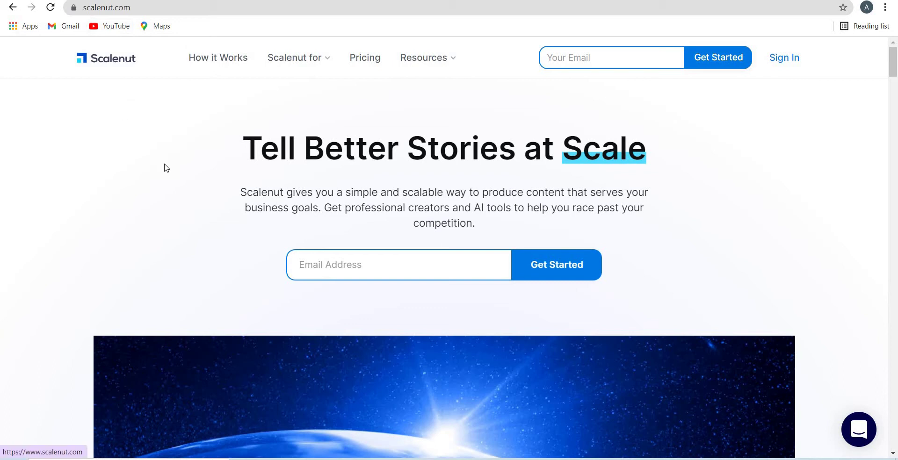
- Look through the Scalenut homepage's intro video and its feature cards, from planning content to working with professional creators
scroll(53, 273, down, 3)
scroll(262, 229, down, 3)
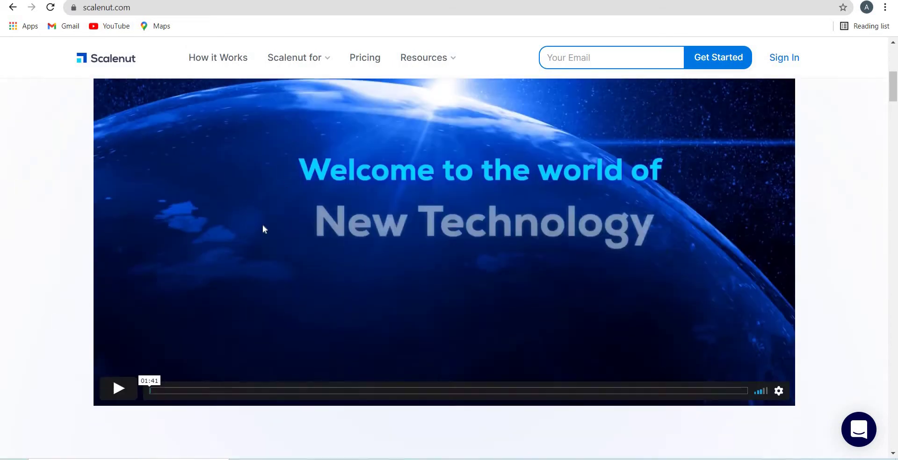
scroll(8, 253, down, 10)
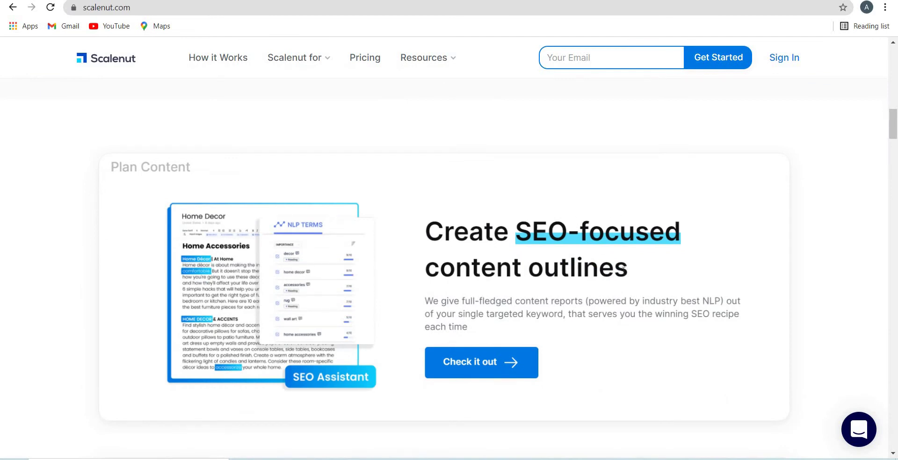
scroll(618, 271, down, 3)
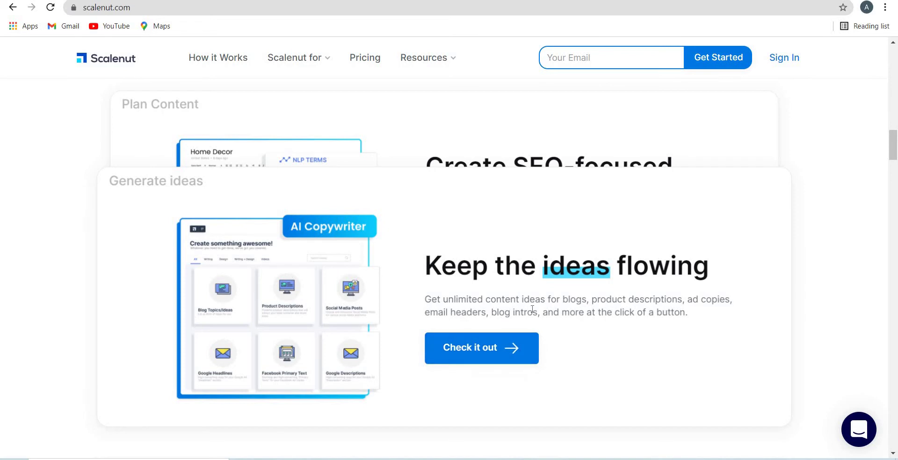
scroll(615, 309, down, 3)
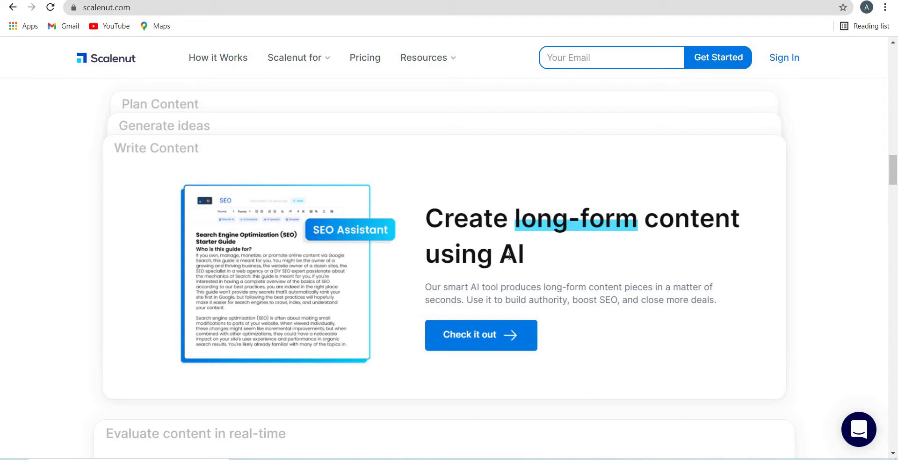
scroll(509, 255, down, 3)
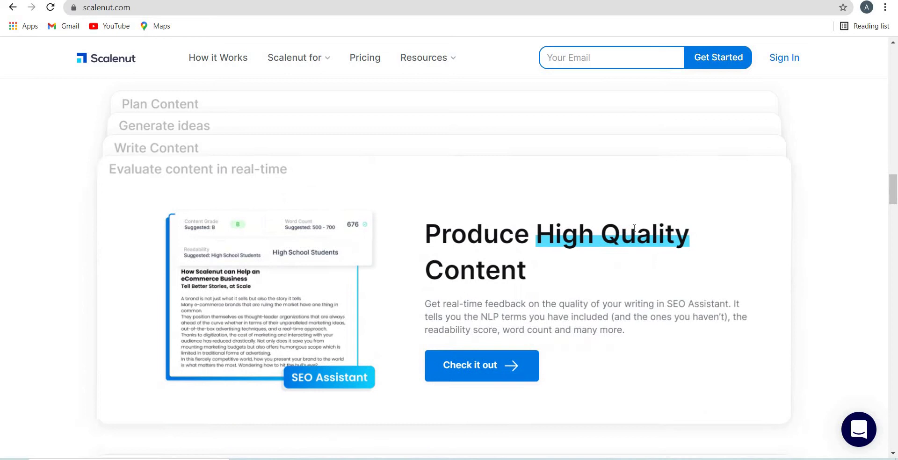
scroll(518, 277, down, 3)
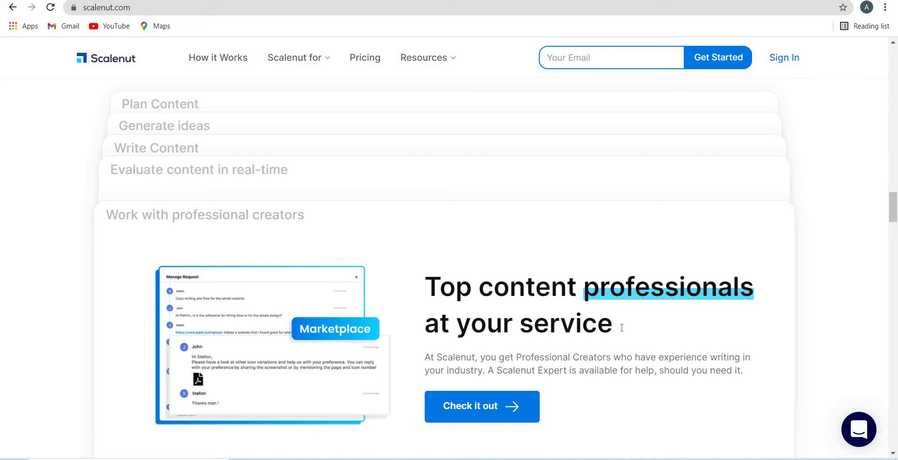
- Examine the homepage's user testimonials, SEO Assistant and AI Copywriter sections, content formats and the audiences Scalenut is ideal for
scroll(839, 282, down, 8)
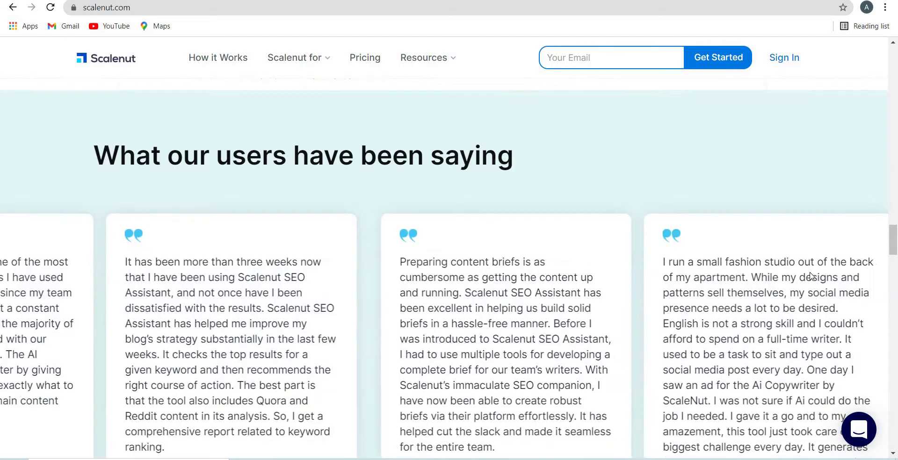
scroll(810, 276, down, 15)
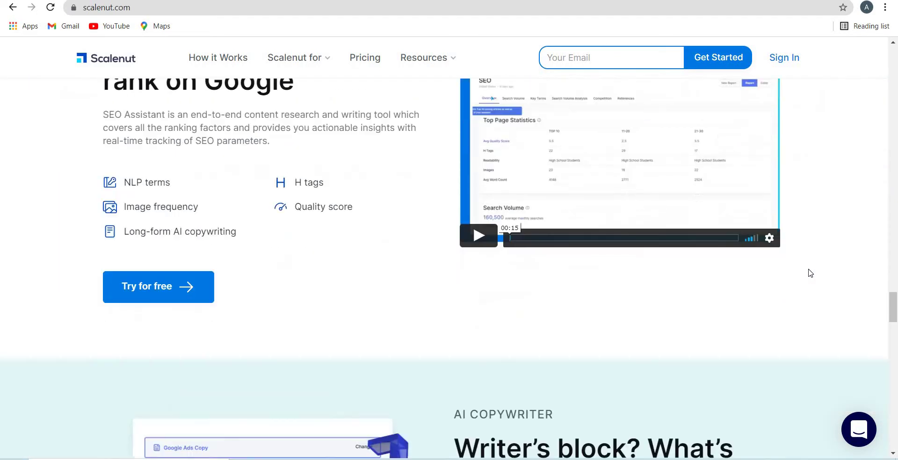
scroll(807, 273, down, 12)
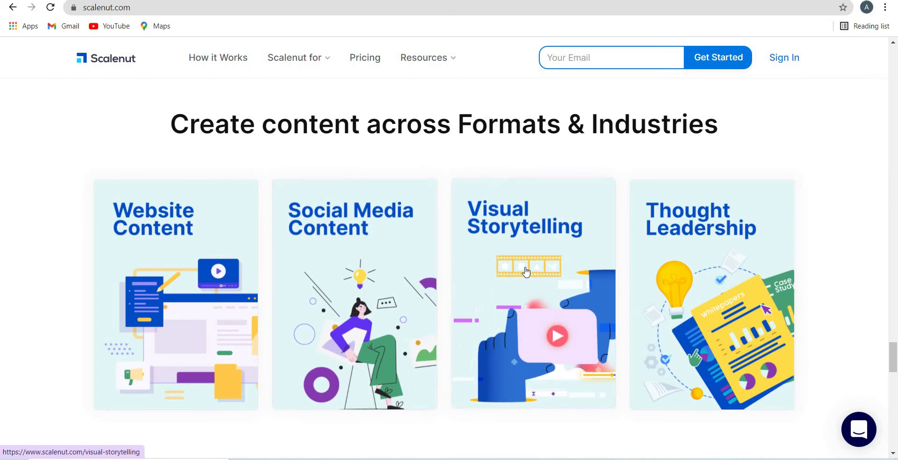
scroll(737, 274, down, 10)
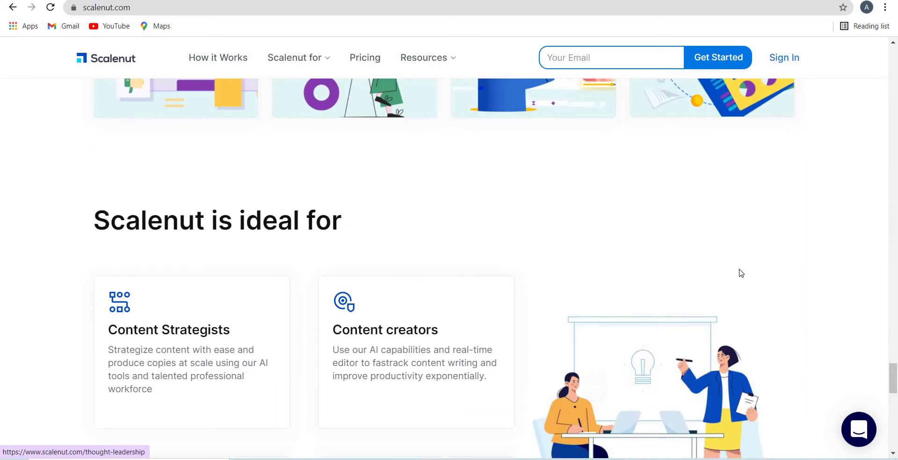
scroll(148, 219, up, 3)
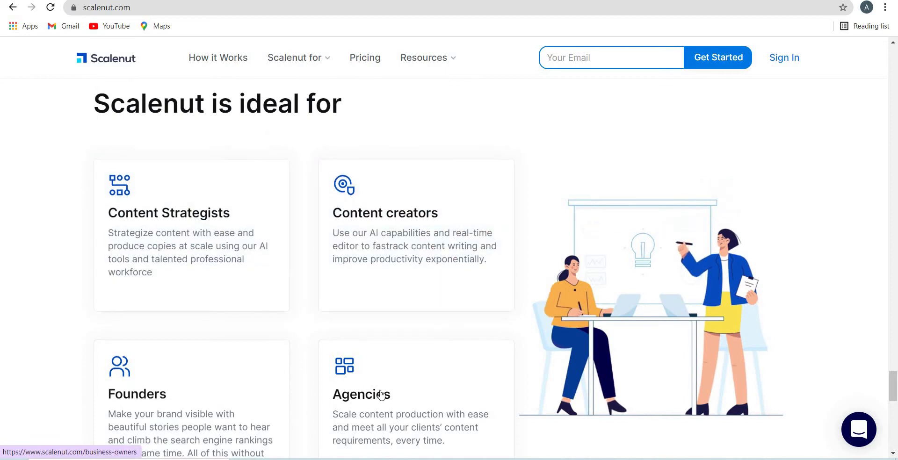
scroll(380, 393, down, 8)
scroll(444, 258, up, 2)
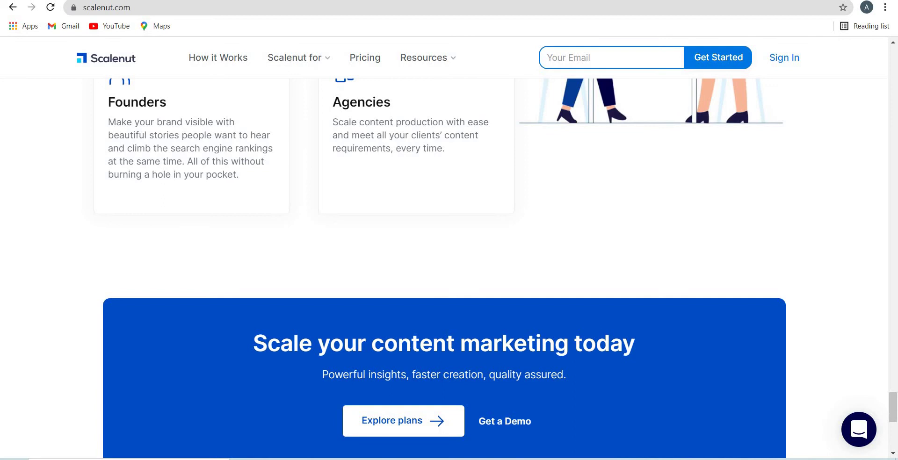
- Switch to the PitchGround deals page, open the Scalenut lifetime deal and skim its product details
key(ctrl+Tab)
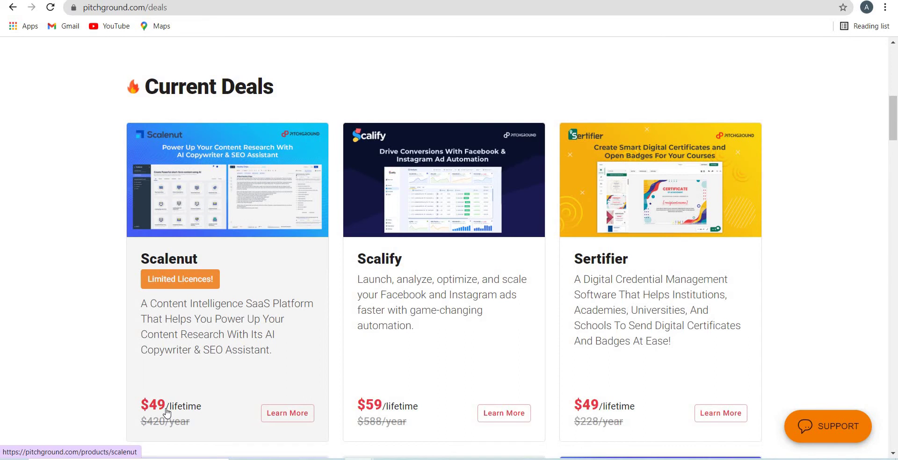
click(167, 411)
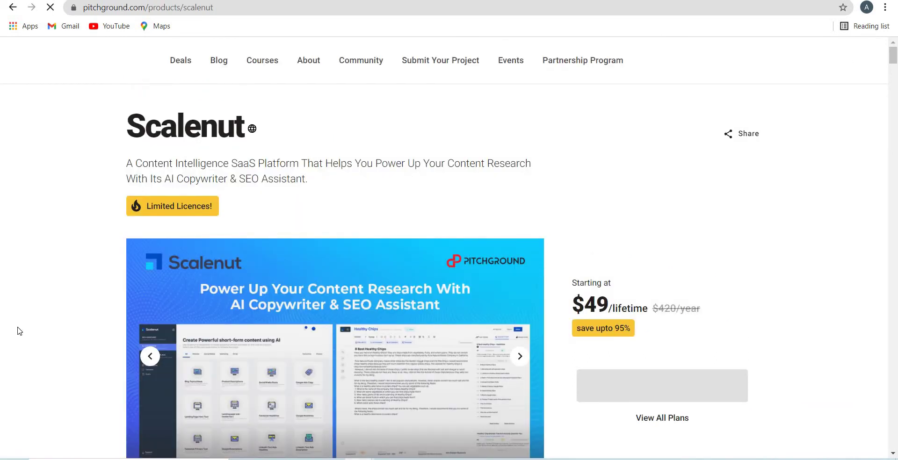
scroll(48, 330, down, 3)
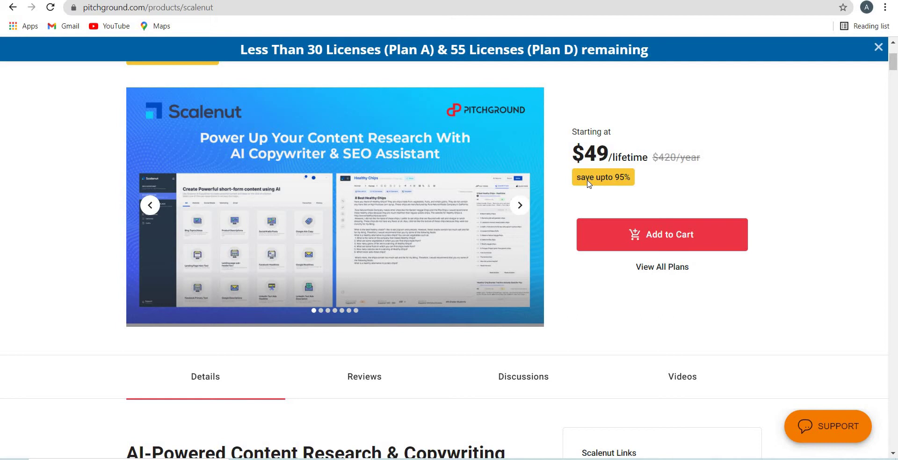
scroll(59, 316, down, 6)
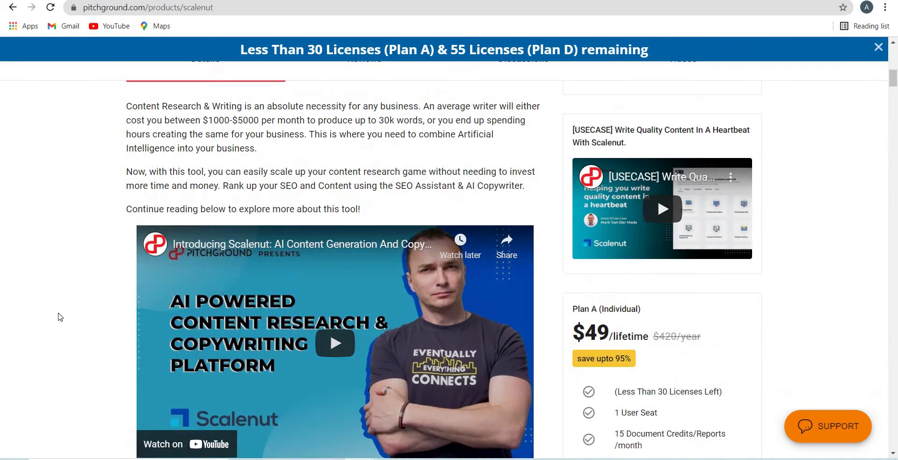
scroll(59, 316, down, 13)
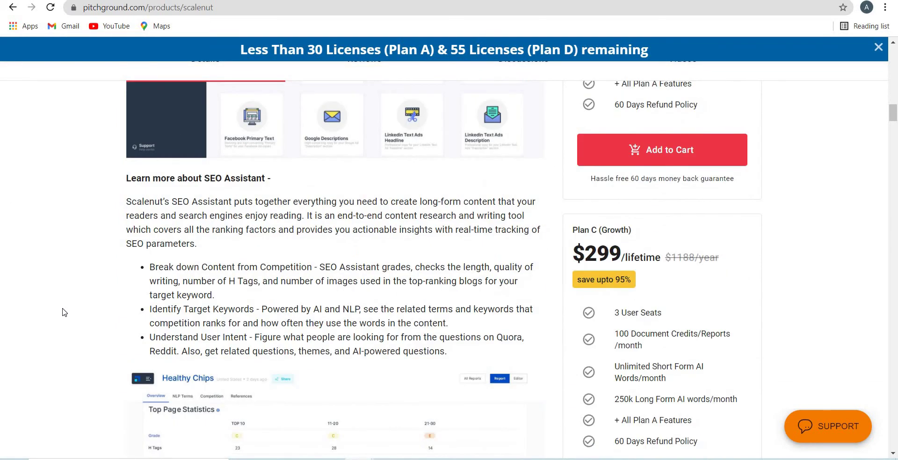
scroll(104, 246, up, 7)
scroll(144, 290, down, 7)
scroll(709, 191, up, 7)
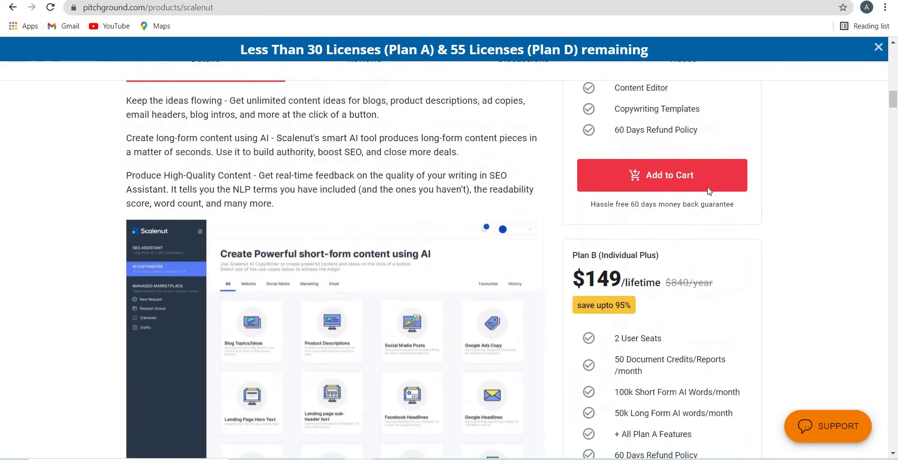
- Review the Plan A (Individual) price, remaining-licence note and monthly allowances on the deal page
scroll(708, 191, up, 7)
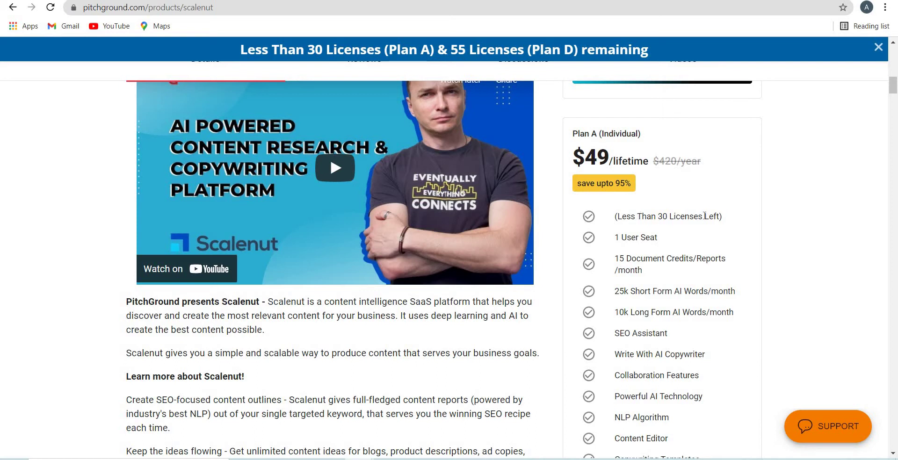
drag(637, 216, 713, 216)
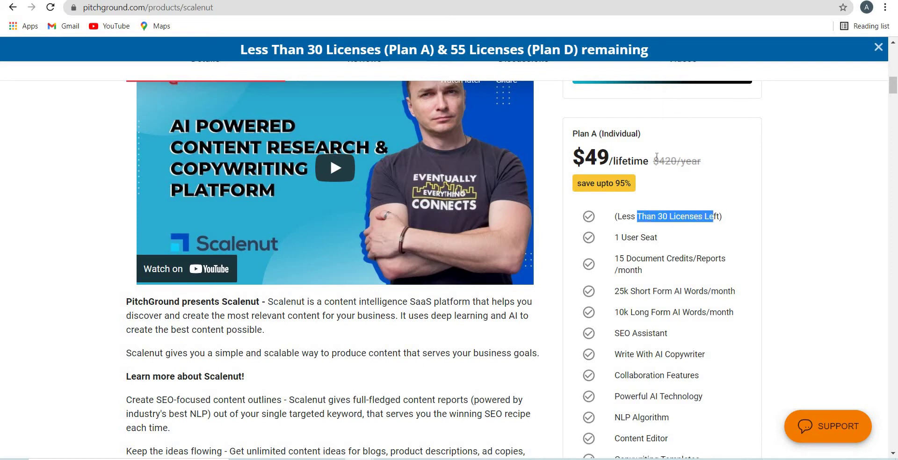
click(622, 135)
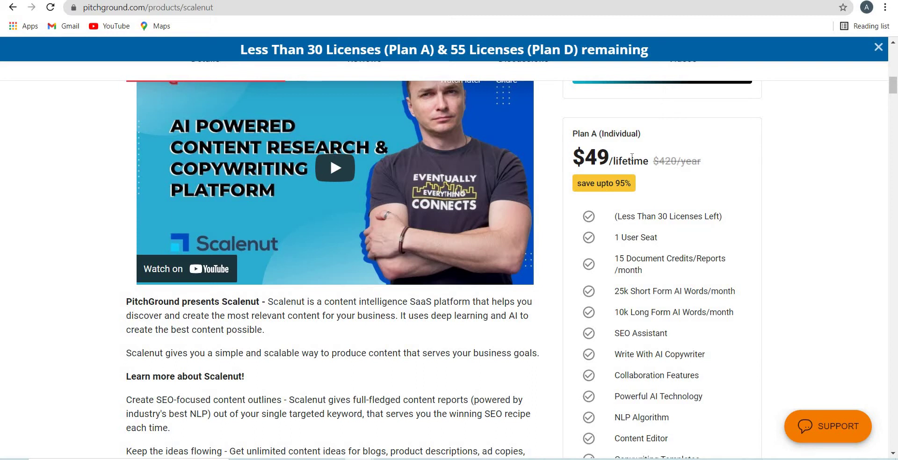
scroll(631, 157, down, 5)
scroll(630, 137, up, 2)
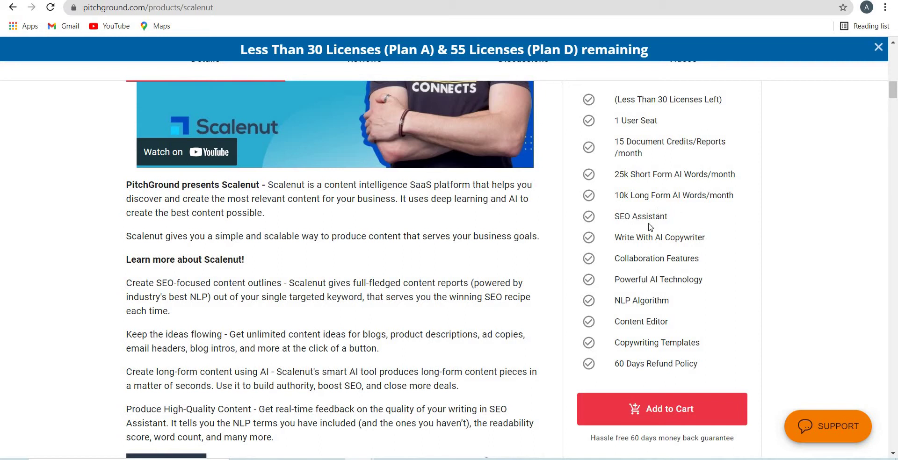
- Go through Plan A's features, highlighting the AI copywriter, AI technology, copywriting templates and 60-day refund policy entries
drag(631, 216, 680, 238)
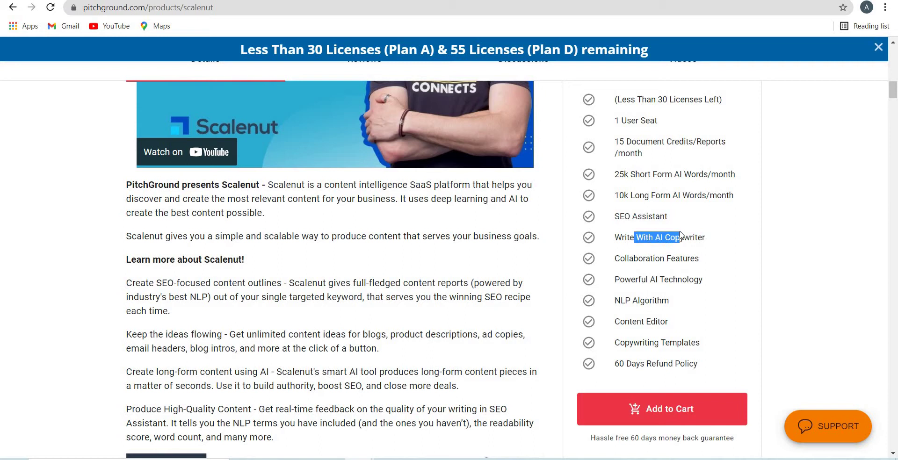
click(667, 279)
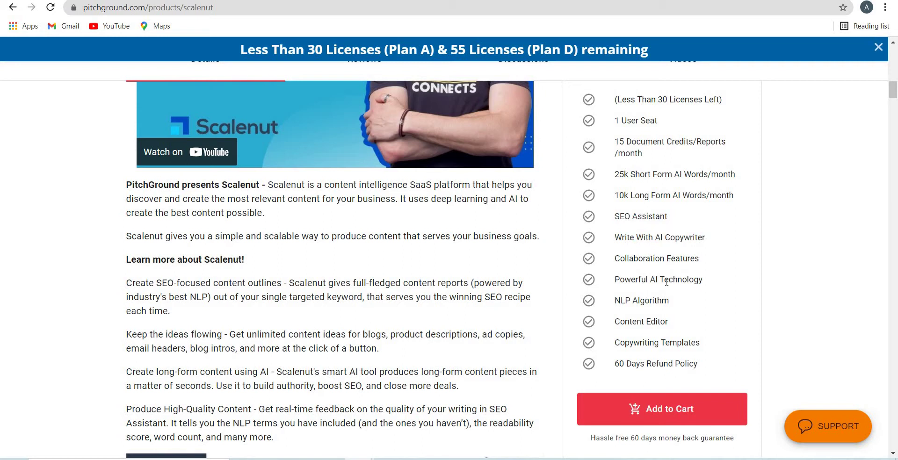
drag(650, 280, 703, 280)
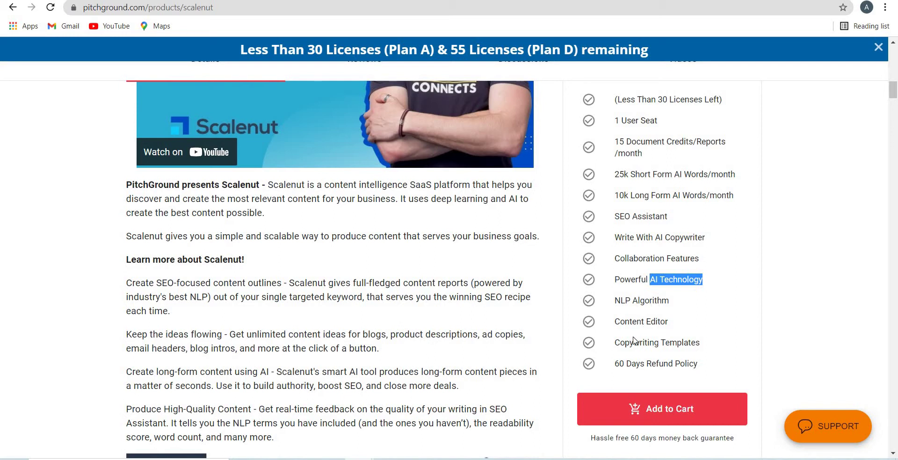
drag(629, 342, 676, 346)
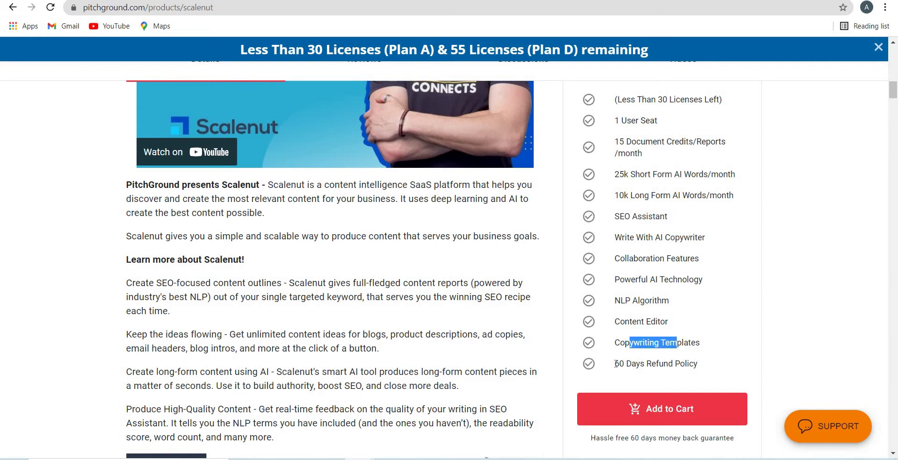
drag(614, 363, 695, 365)
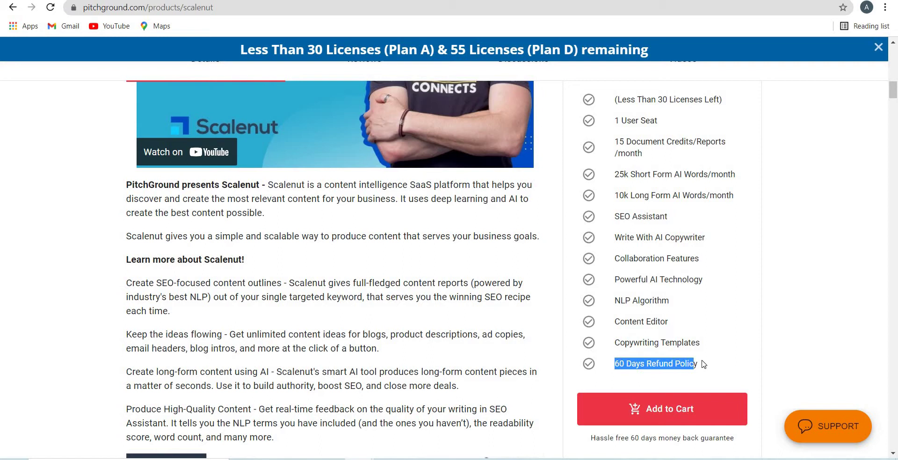
click(686, 364)
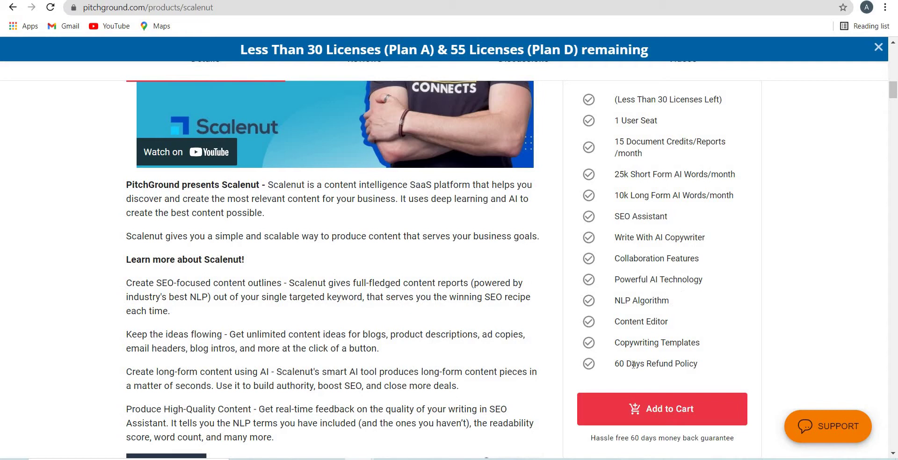
drag(668, 363, 627, 364)
- Compare the prices, user seats and word allowances of Plan B, Plan C and Plan D
scroll(603, 198, down, 6)
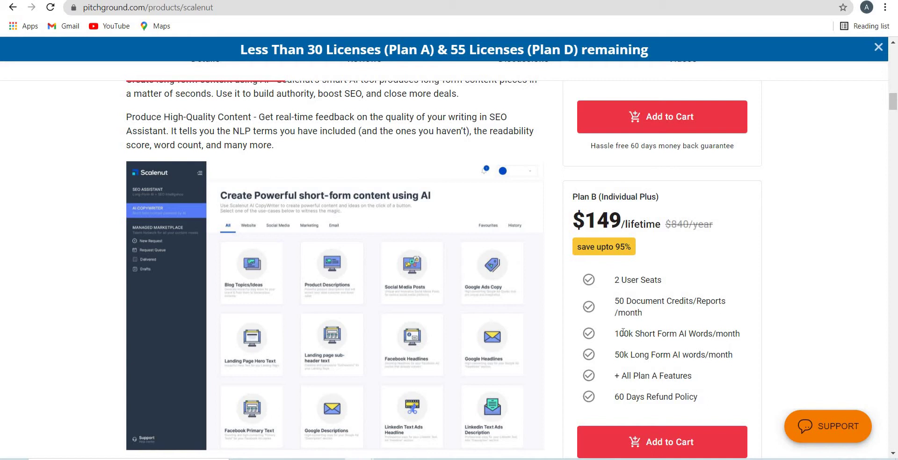
drag(645, 333, 670, 354)
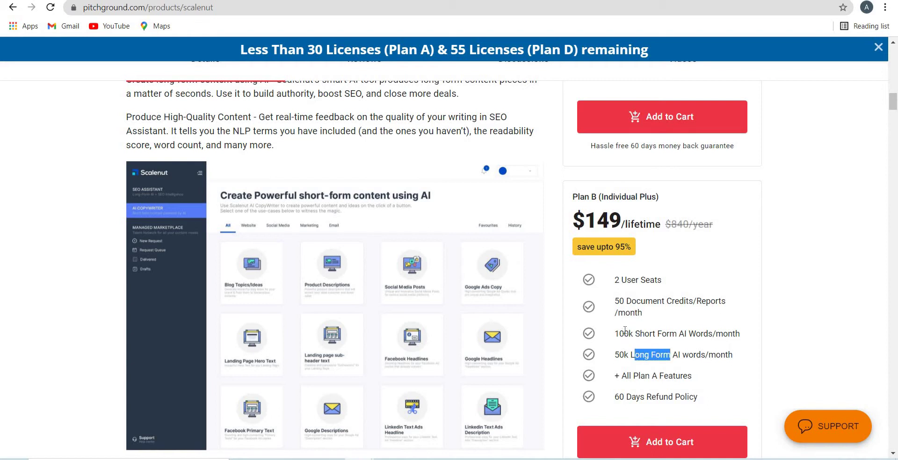
scroll(623, 350, down, 7)
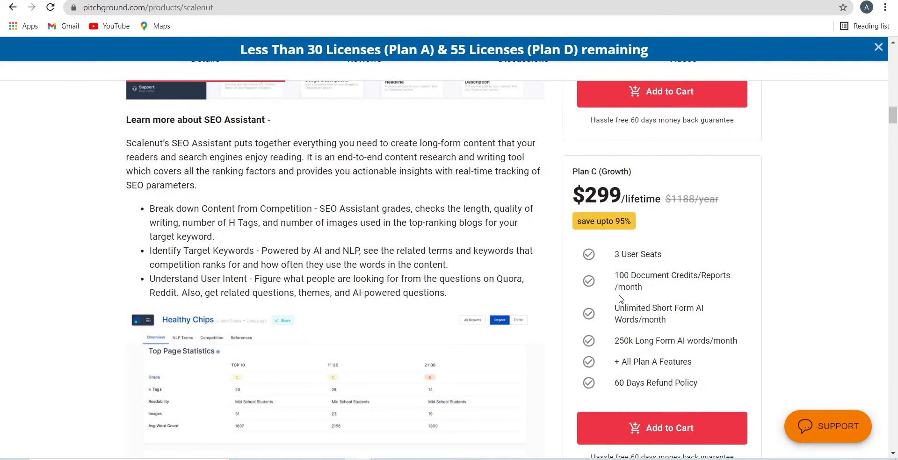
scroll(620, 301, down, 4)
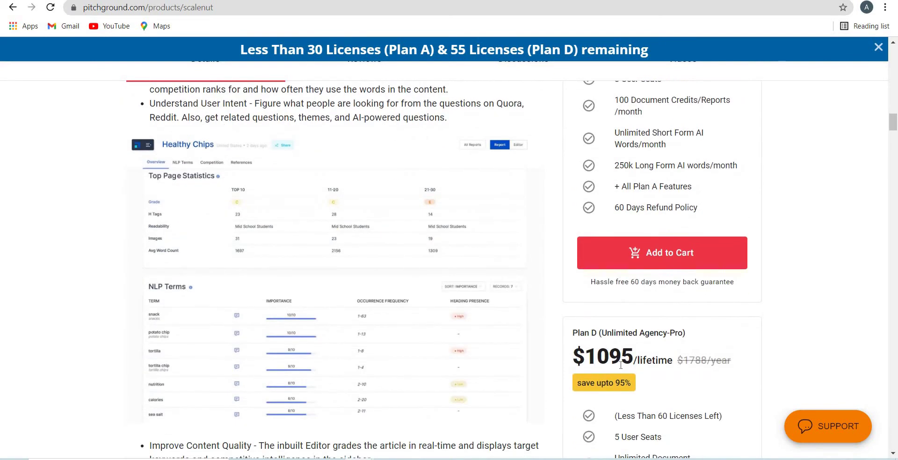
scroll(622, 360, down, 5)
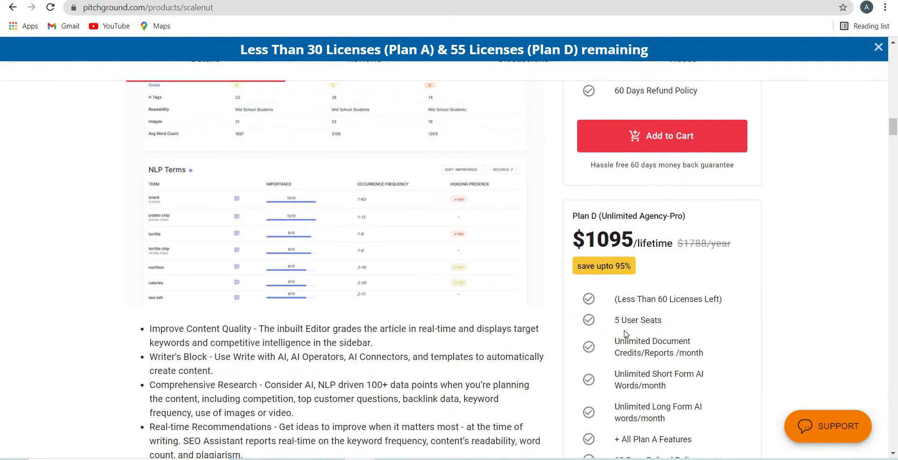
scroll(622, 336, down, 2)
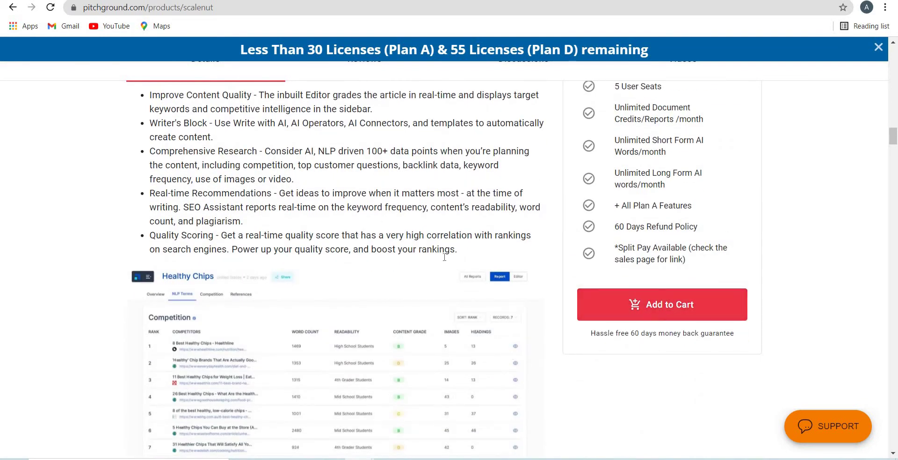
scroll(499, 318, up, 1)
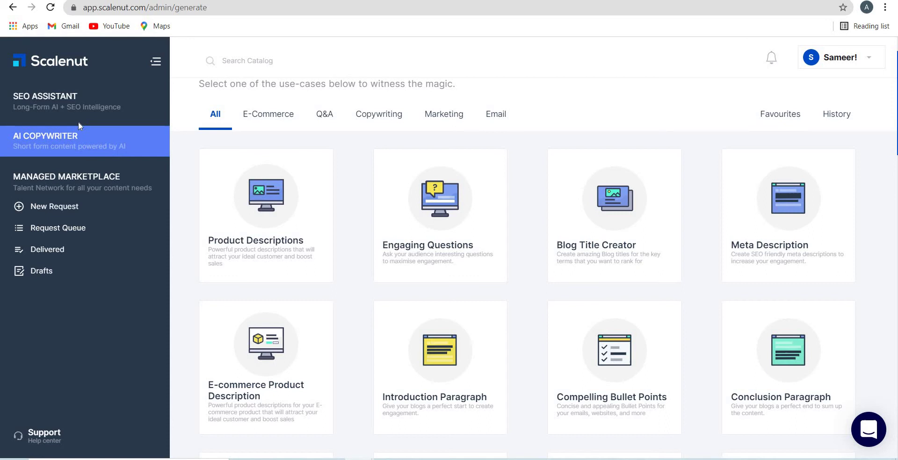
- View the SEO Assistant page with its recent reports, then return to the AI Copywriter
click(50, 111)
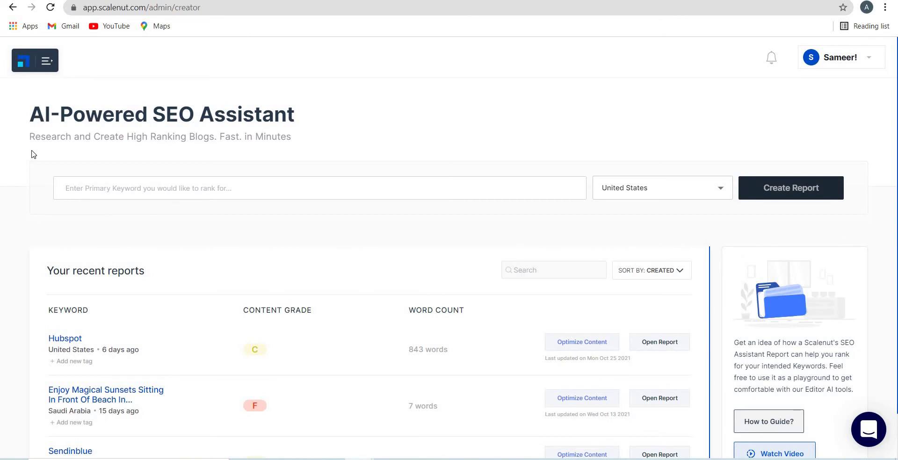
click(26, 65)
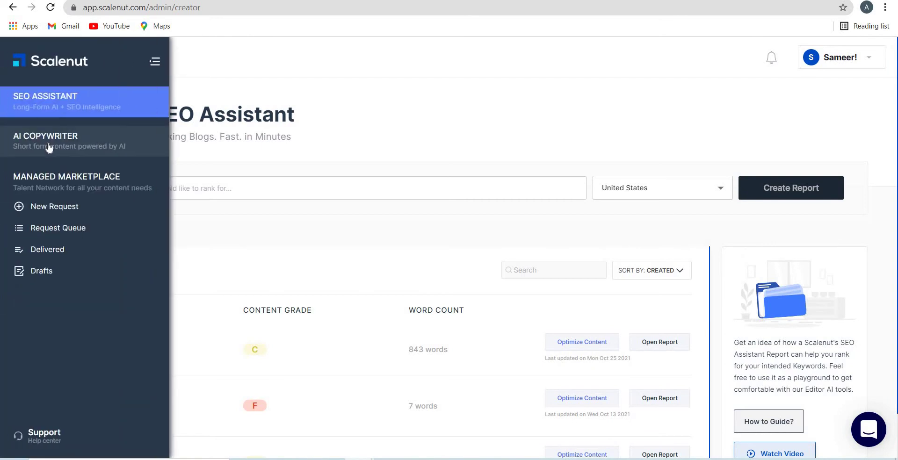
click(49, 148)
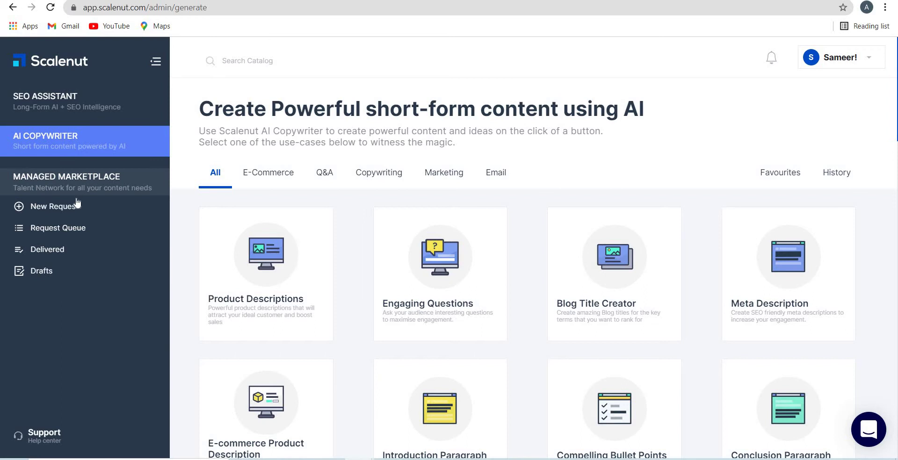
- Open a new Managed Marketplace request and browse the writing and design services with their prices and delivery times
click(47, 206)
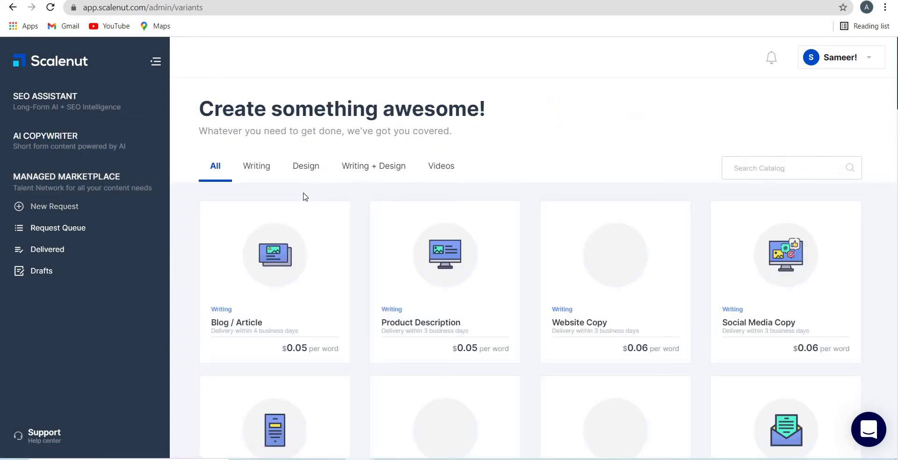
scroll(278, 271, down, 1)
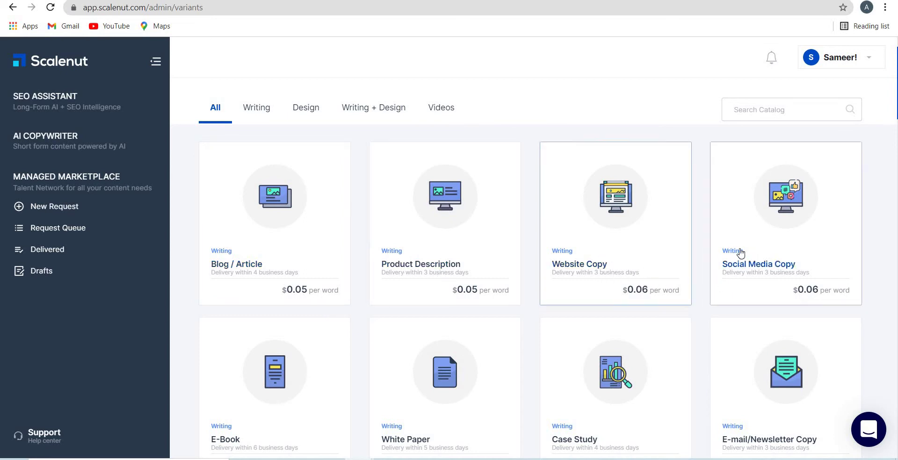
scroll(538, 253, down, 2)
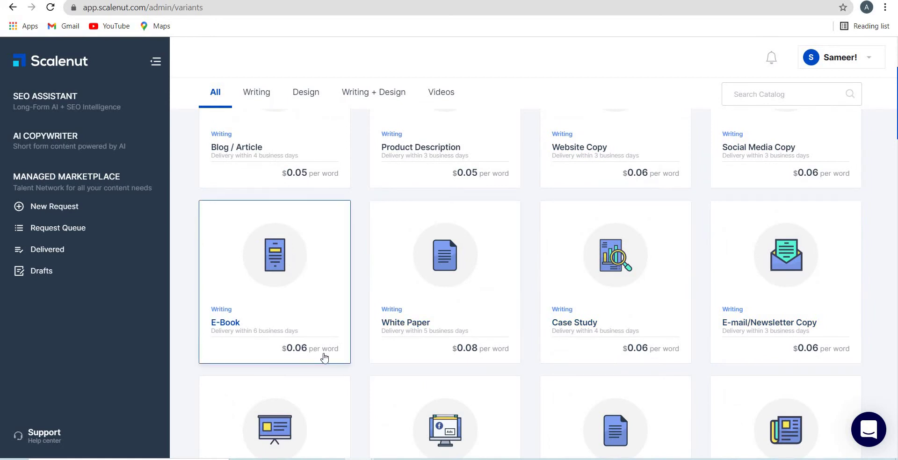
scroll(370, 320, down, 8)
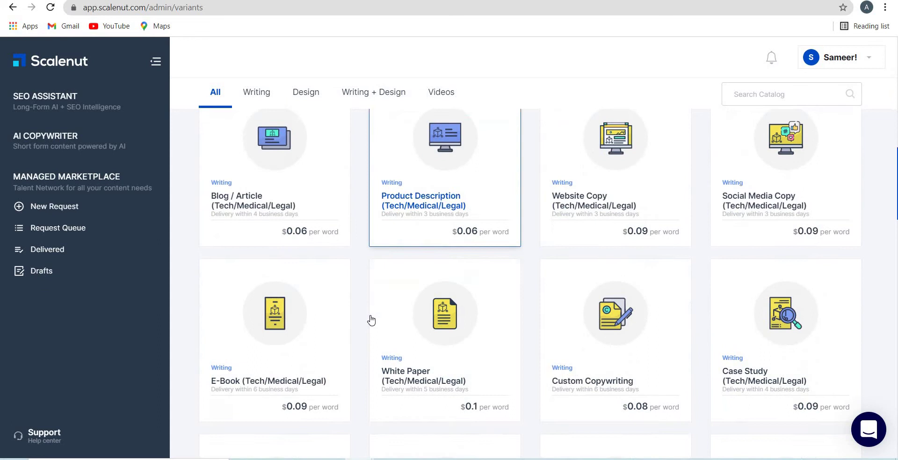
scroll(370, 318, down, 10)
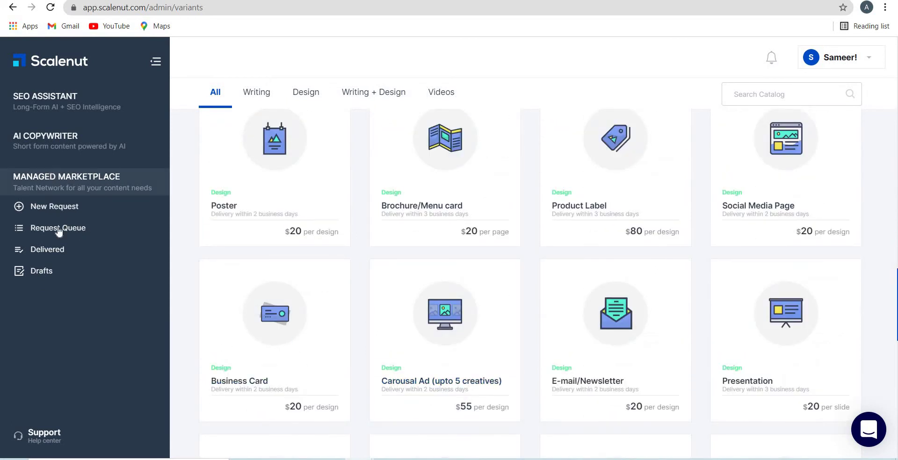
scroll(56, 245, up, 1)
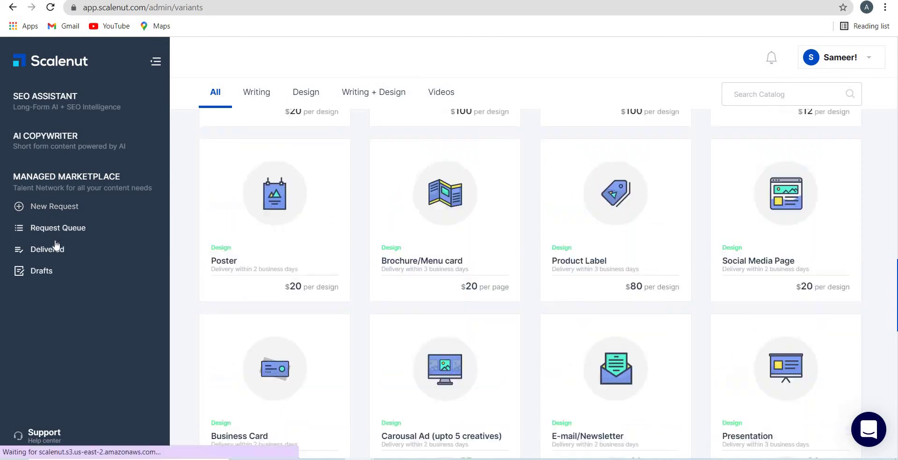
scroll(56, 245, up, 5)
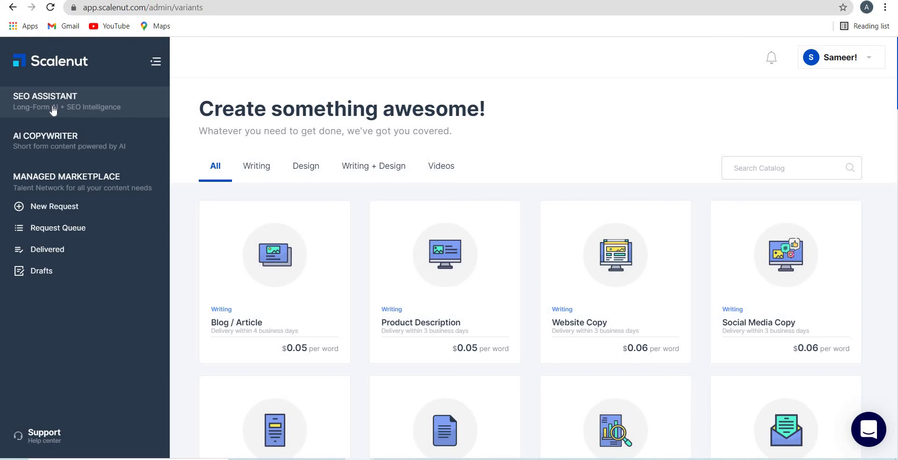
- Return to the AI Copywriter, filter the use cases to Email and open Catchy Email Subject Lines
click(52, 150)
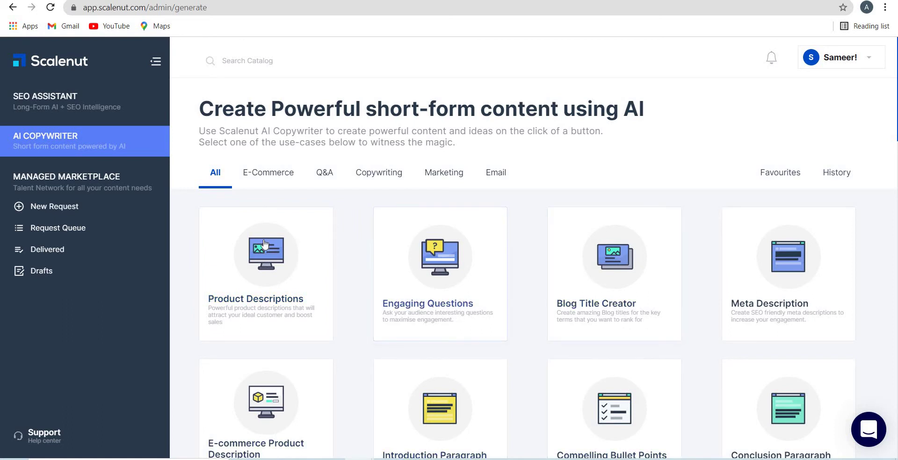
scroll(323, 253, down, 1)
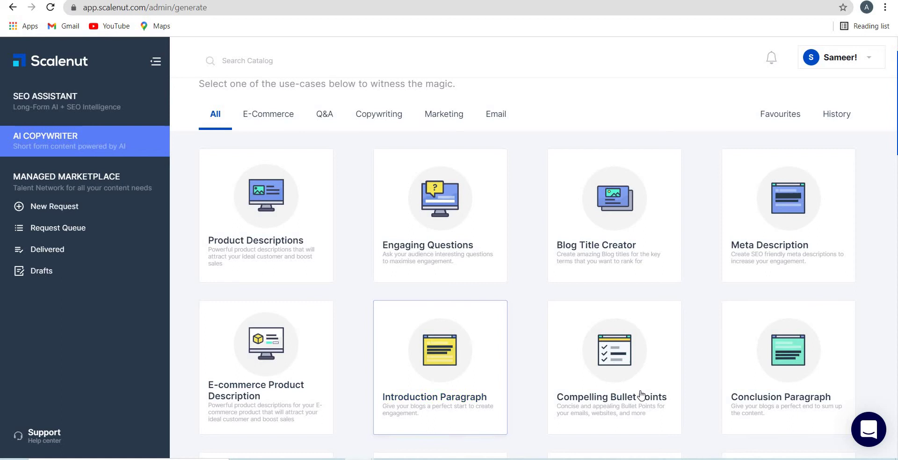
scroll(671, 375, down, 3)
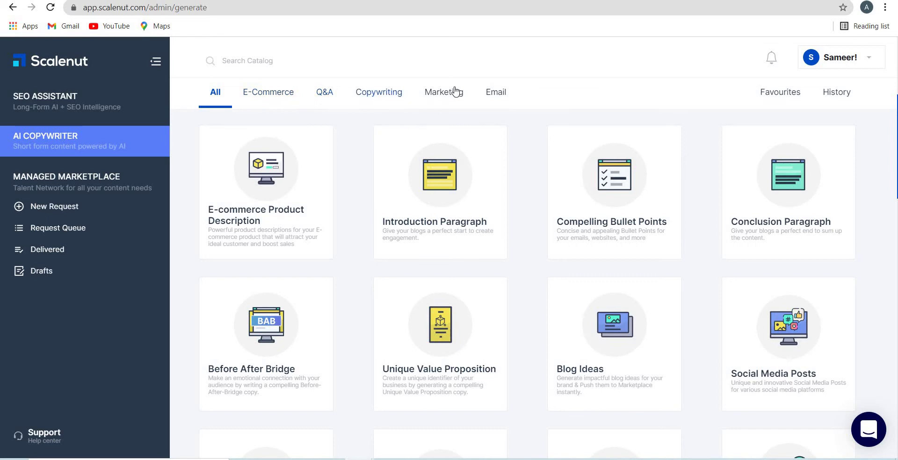
click(496, 94)
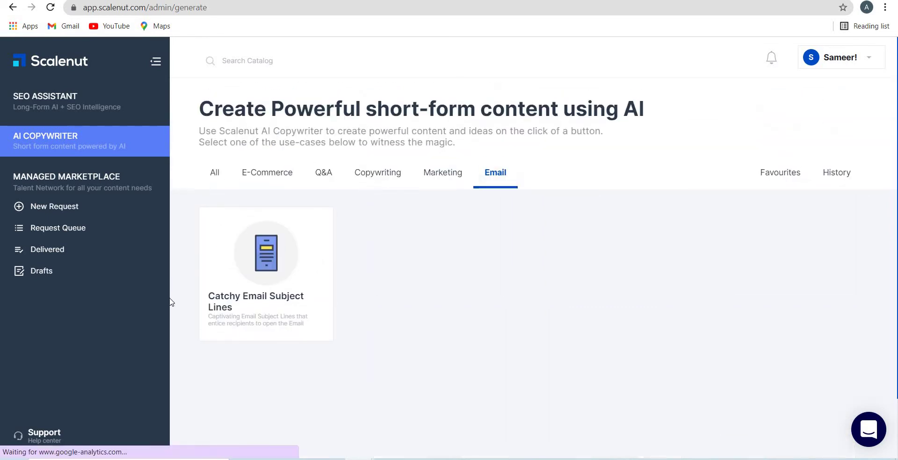
click(271, 298)
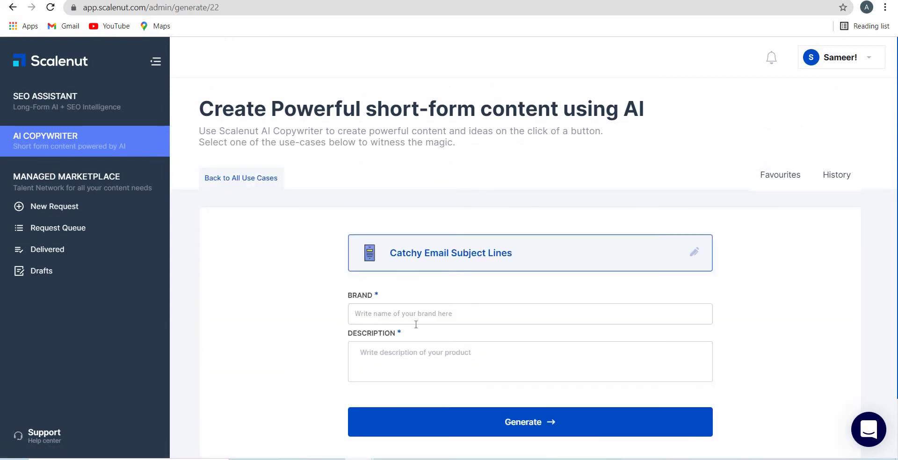
- Generate email subject lines for the brand "Domnios Pizza" with the description "We have introduced new pizza"
click(407, 318)
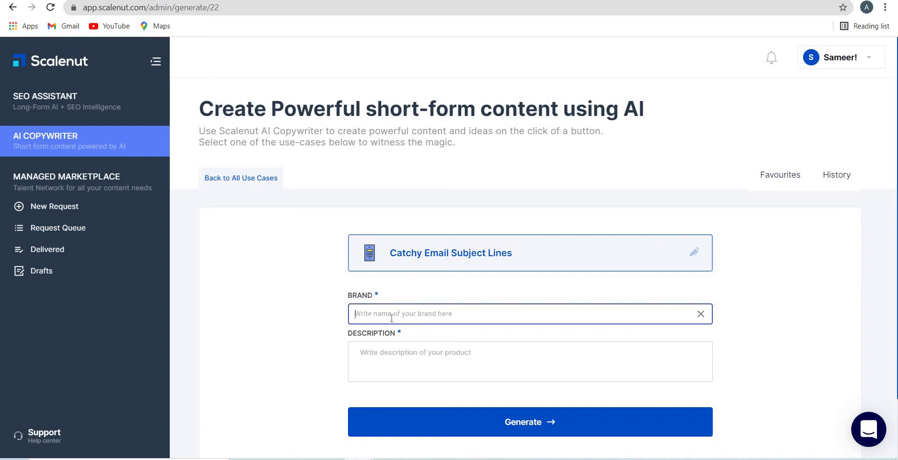
text(Domnios)
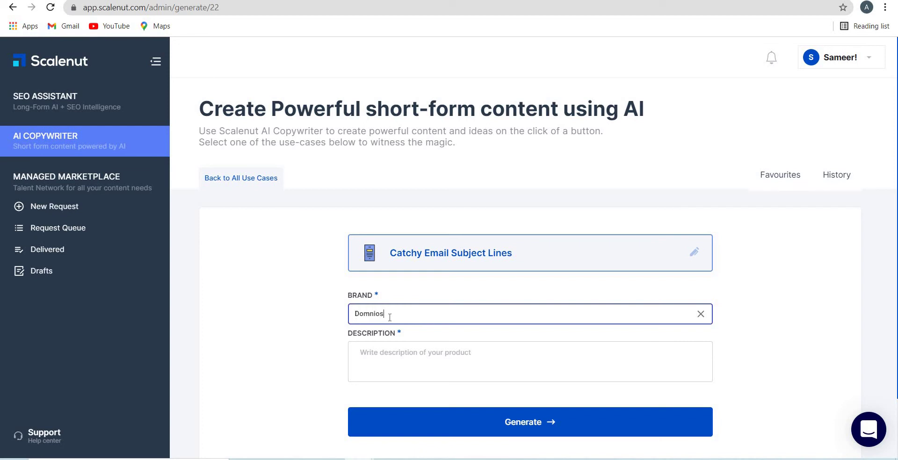
text( Pizza)
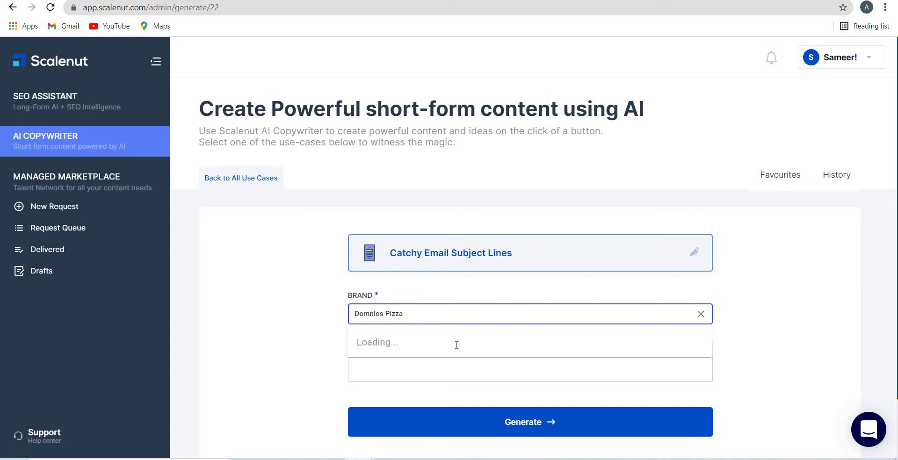
click(463, 371)
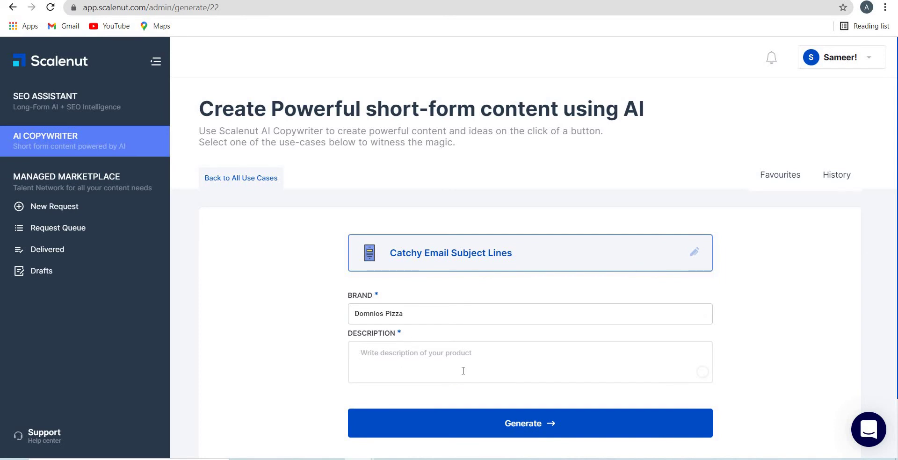
text(We have introduced new pizza)
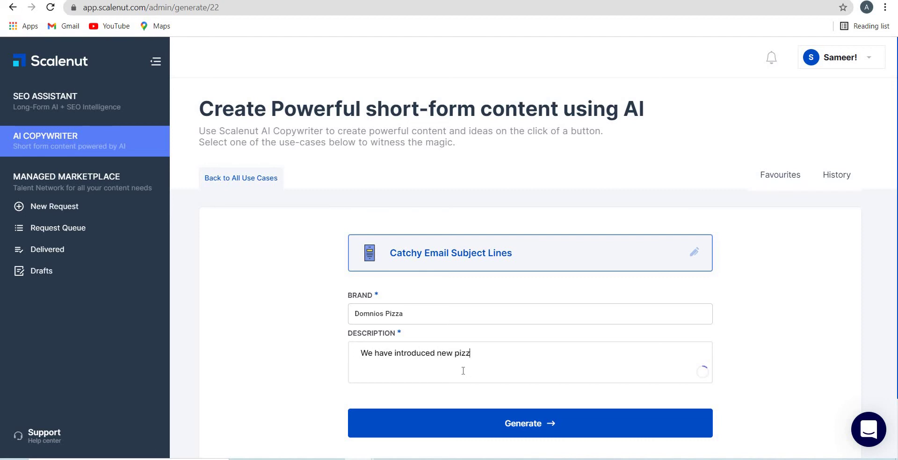
click(514, 423)
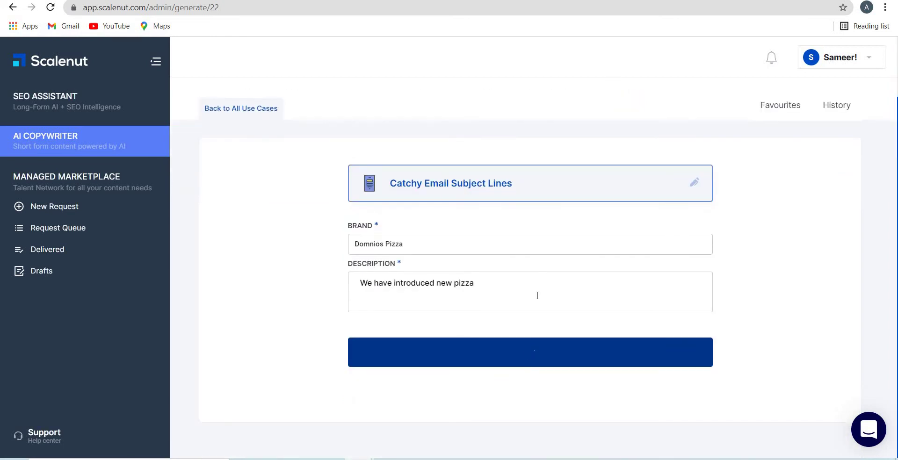
- Review the first generated subject lines, highlighting the word "pizza" in "Get the new Domnios Pizza's pizza today!"
scroll(536, 296, down, 4)
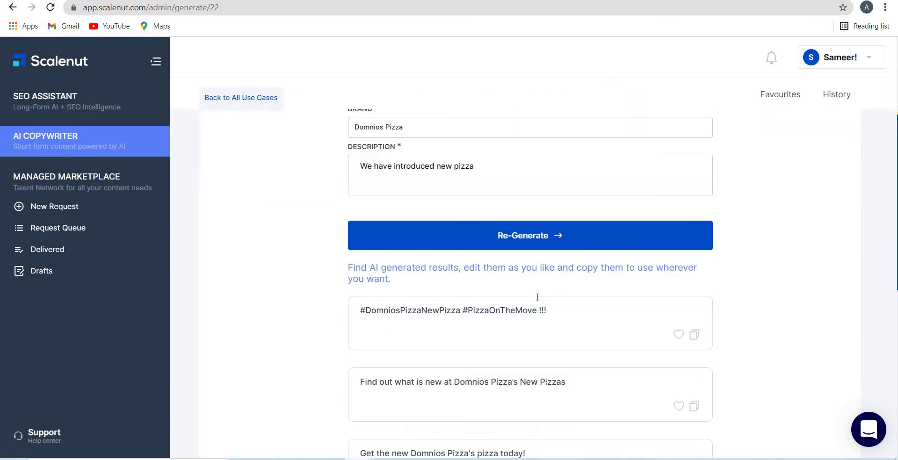
click(375, 324)
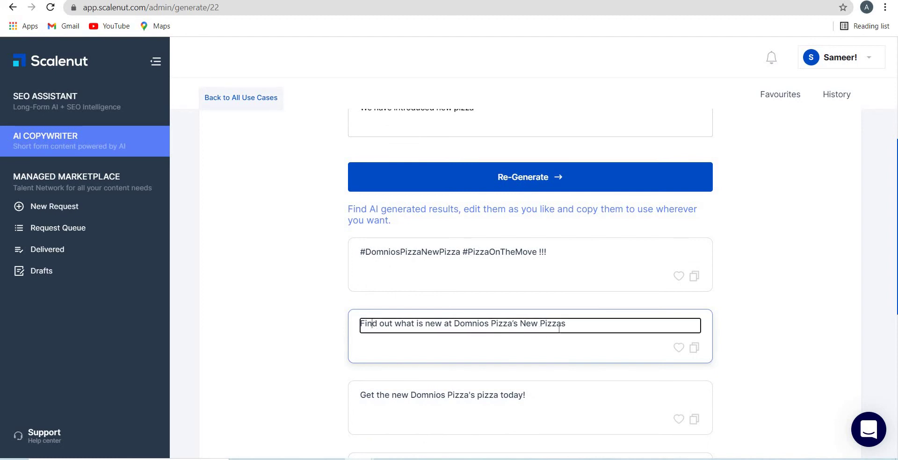
scroll(546, 331, down, 2)
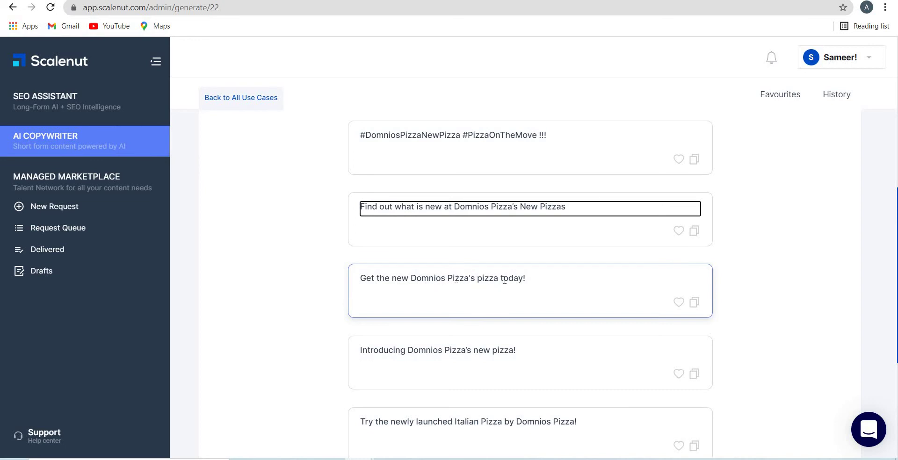
drag(498, 280, 478, 280)
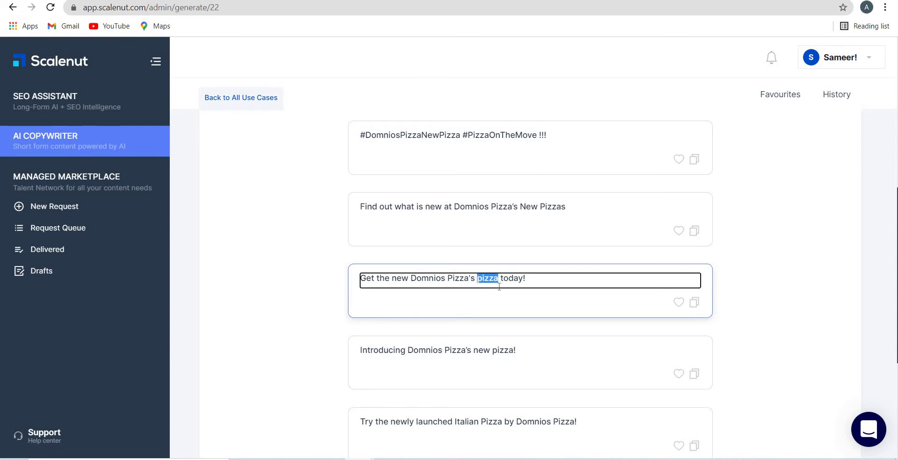
- Go back to the form inputs and highlight the word "Pizza" in the brand and "pizza" in the description
scroll(473, 246, up, 5)
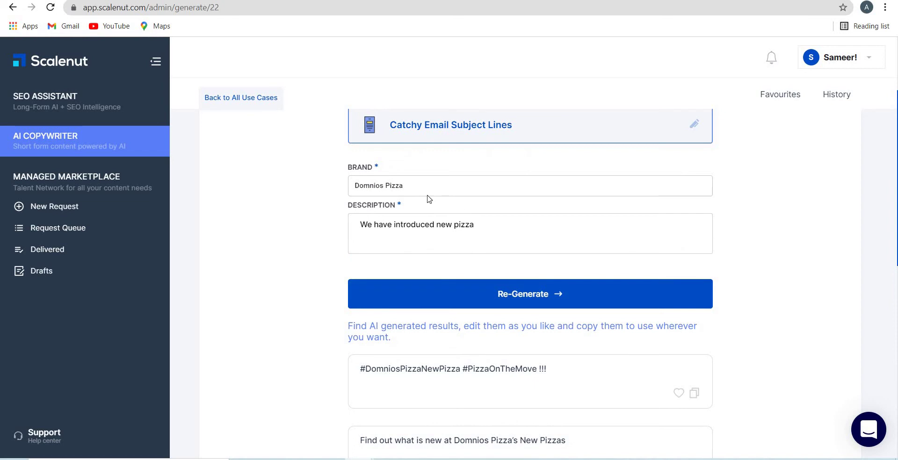
click(410, 191)
key(shift+Left)
key(shift+Left)
key(shift+Left)
key(shift+Left)
key(shift+Left)
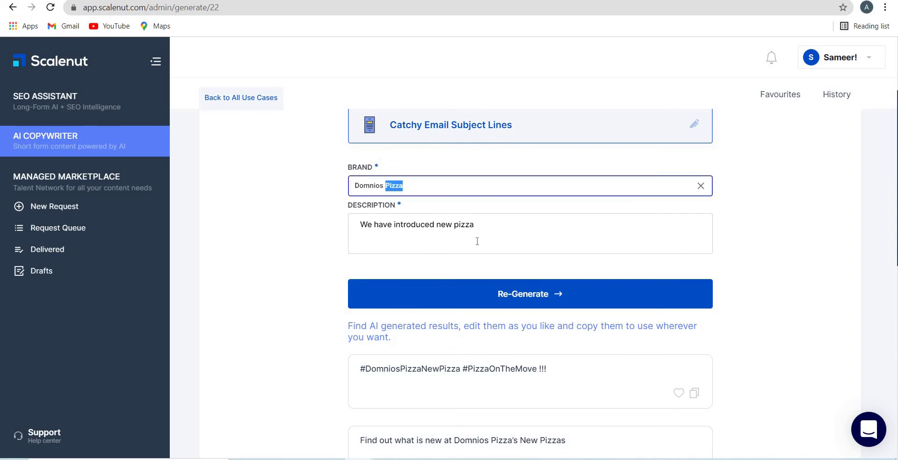
double_click(454, 224)
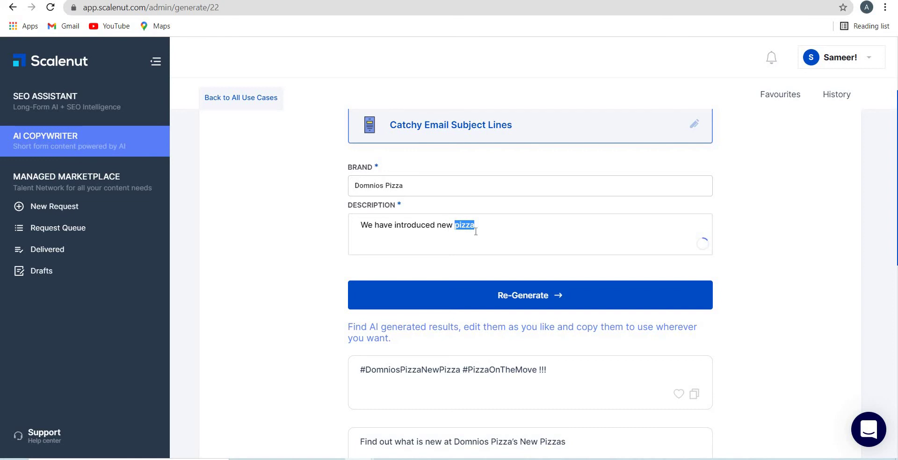
- Review the remaining subject lines, highlighting "Introducing Domnios Pizza's new pizza!" and "Try the newly launched Italian Pizza by Domnios Pizza!"
scroll(498, 305, down, 5)
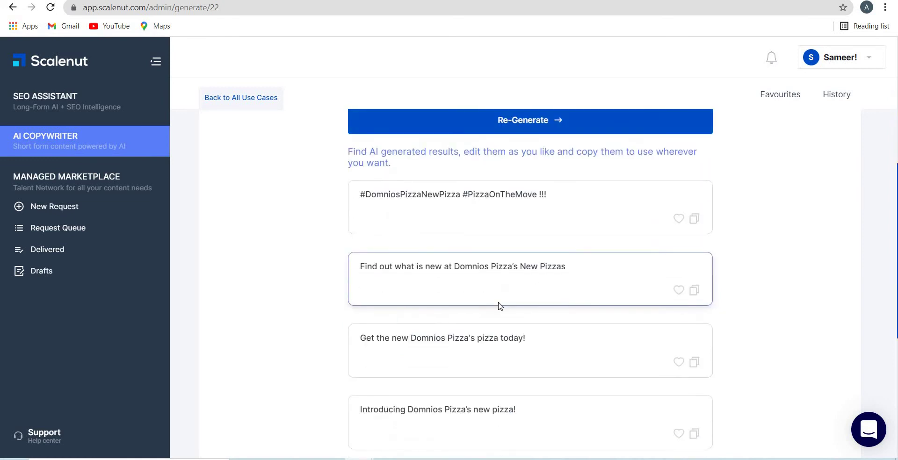
scroll(496, 303, down, 2)
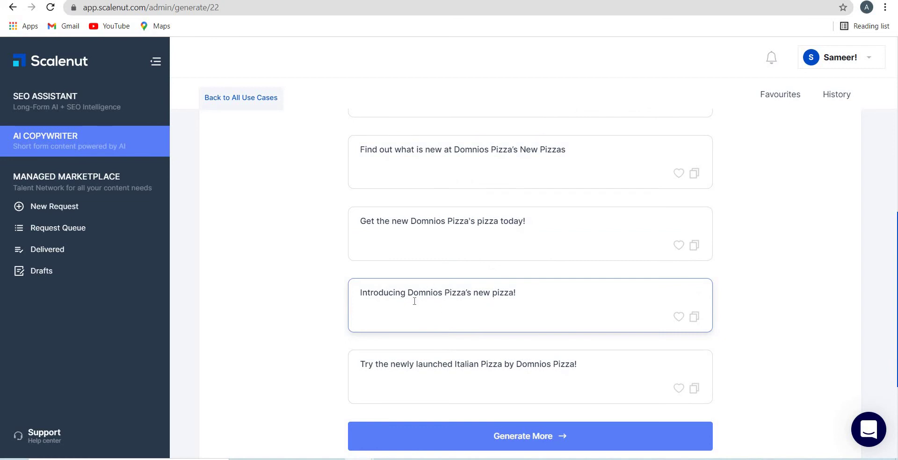
drag(377, 294, 506, 294)
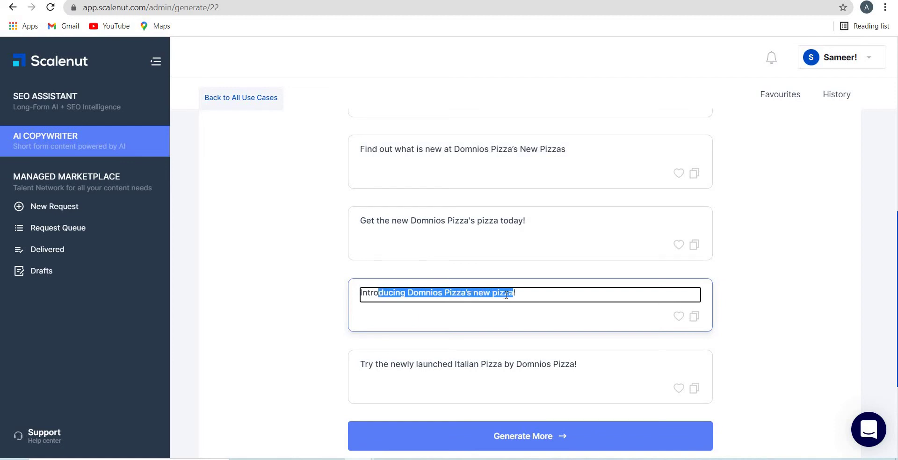
click(503, 297)
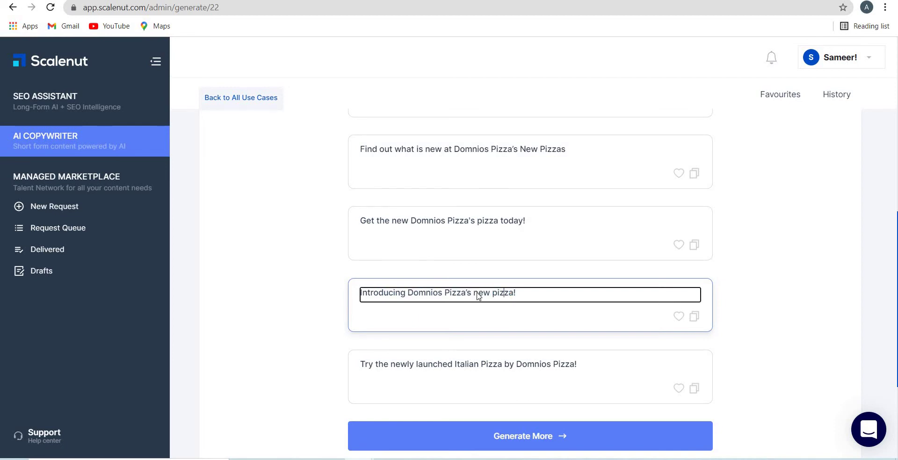
scroll(476, 296, down, 3)
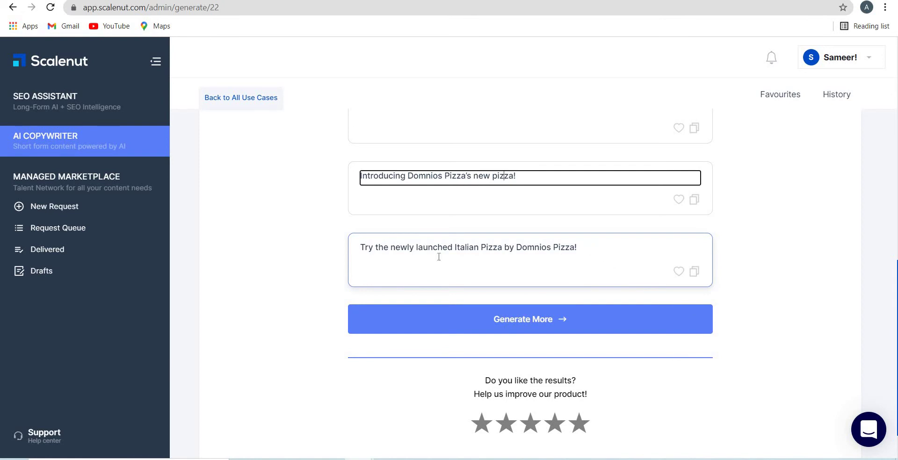
drag(439, 257, 330, 260)
scroll(411, 246, up, 6)
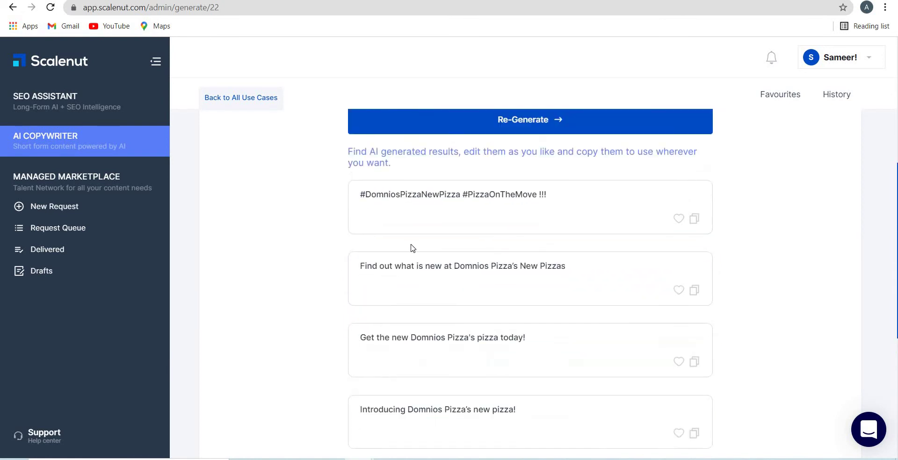
scroll(551, 320, down, 7)
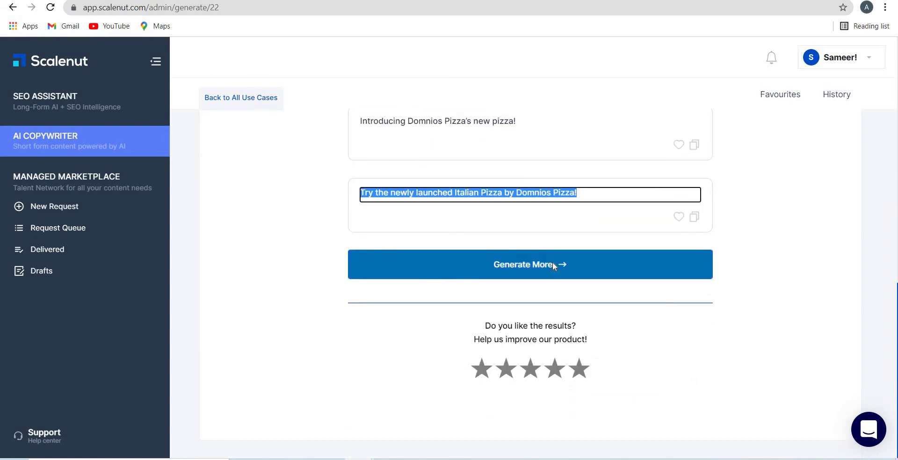
- Generate more subject lines and review the added ones, highlighting text in the "whole world", "Pizzas are here!" and "Freshness matters" lines
click(552, 262)
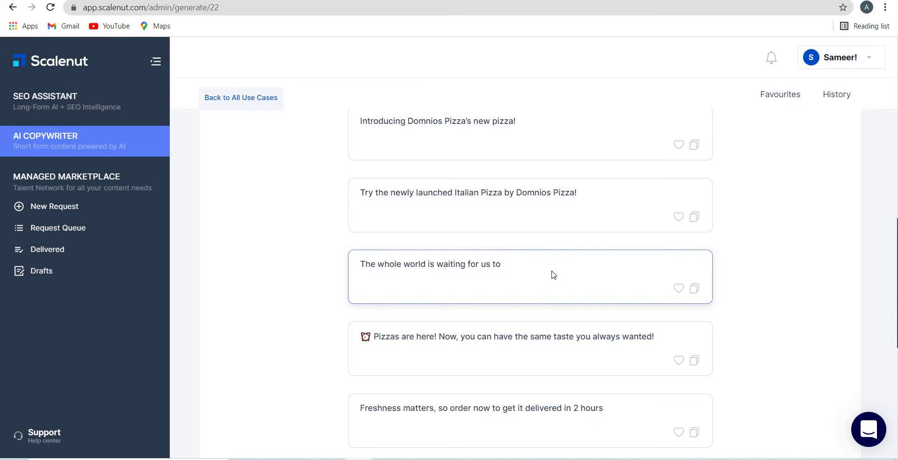
scroll(553, 275, down, 2)
drag(496, 147, 455, 214)
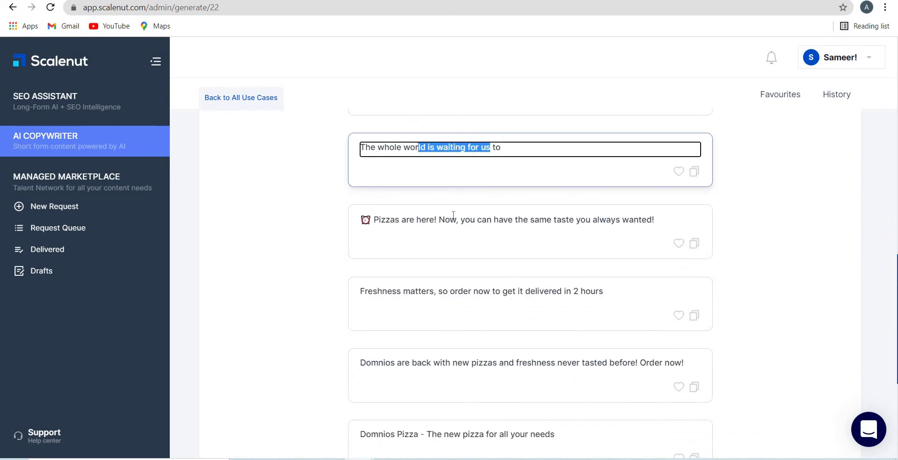
click(407, 219)
drag(400, 220, 647, 220)
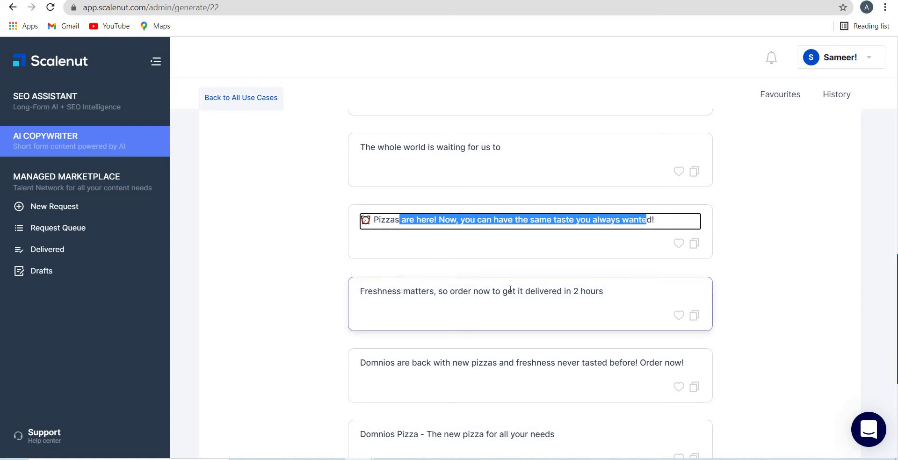
drag(400, 291, 533, 307)
scroll(494, 301, down, 2)
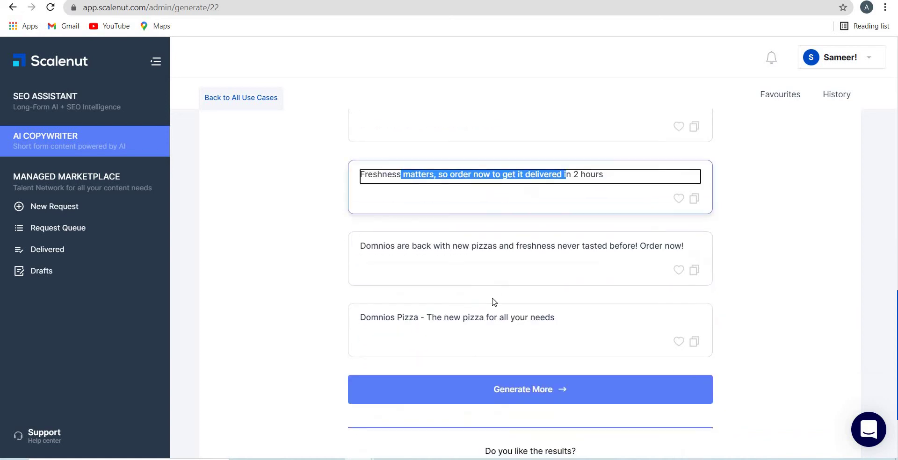
- Regenerate the subject lines and review them, highlighting the emoji in the first and part of "We have introduced new pizza to Domnios Pizzas, enjoy!"
scroll(494, 281, up, 12)
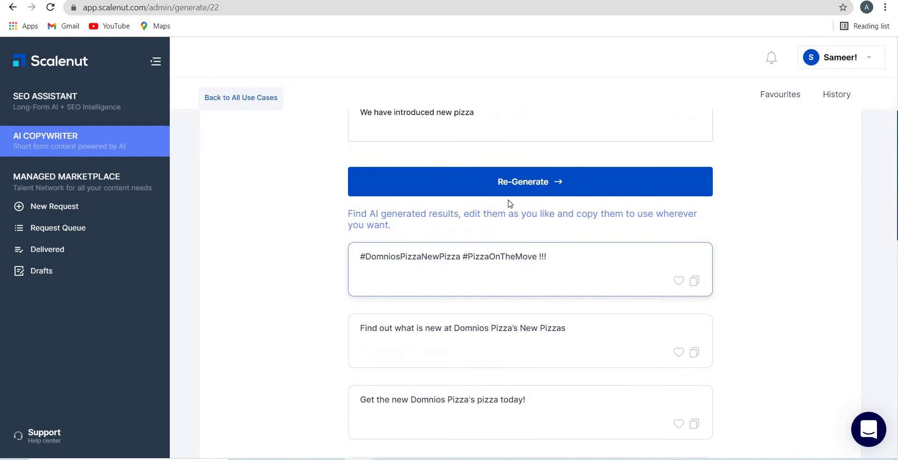
scroll(531, 243, up, 1)
click(533, 241)
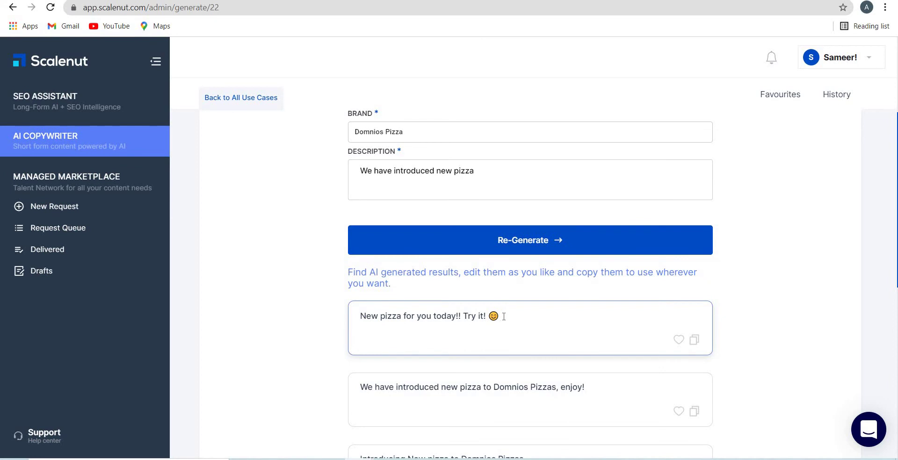
click(503, 317)
double_click(511, 321)
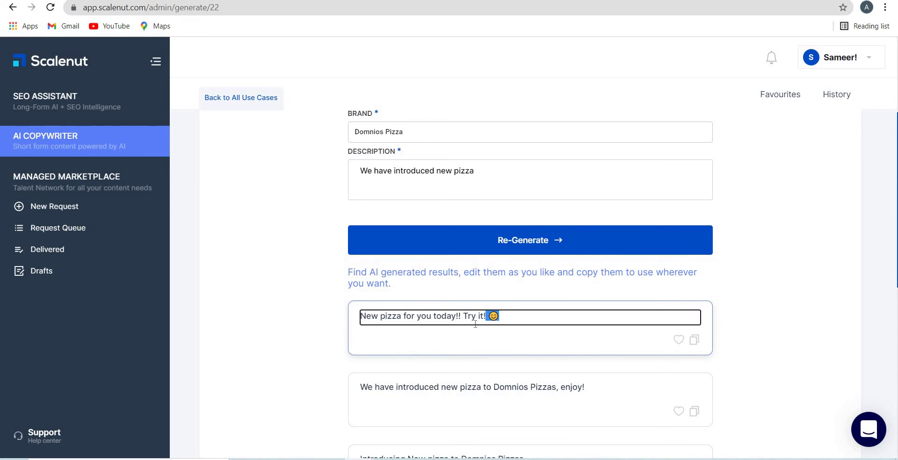
scroll(475, 324, down, 1)
drag(434, 329, 603, 337)
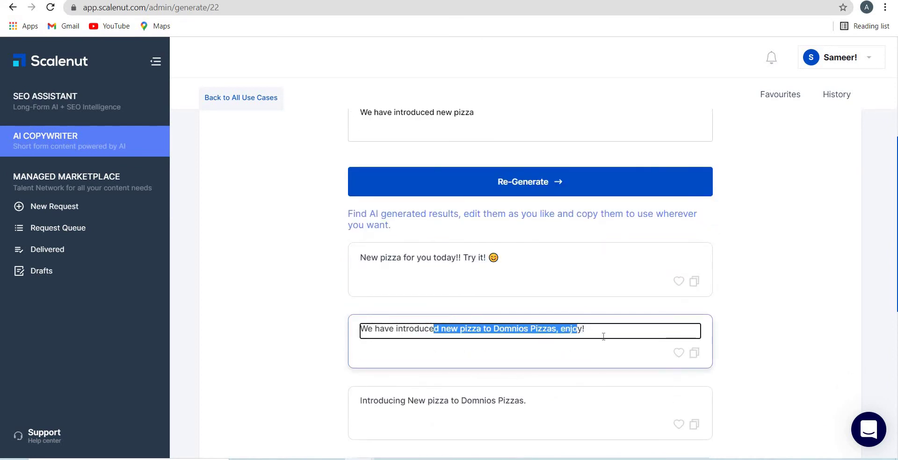
scroll(561, 307, down, 5)
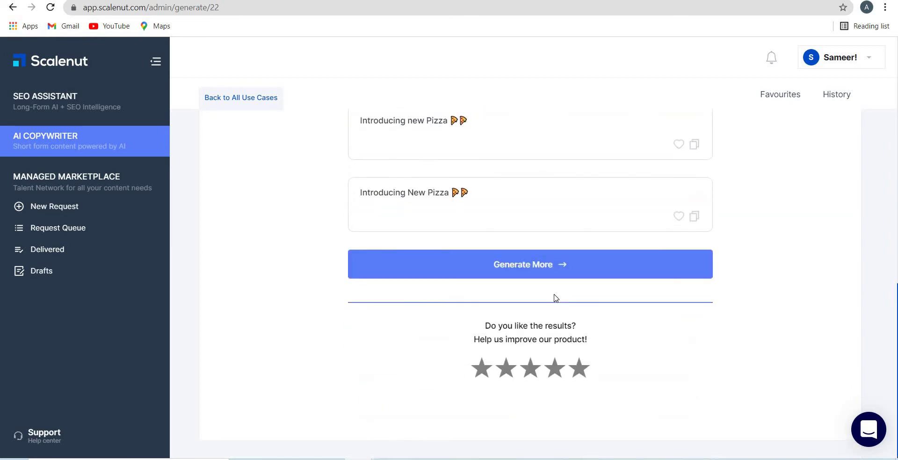
- Copy the subject line "New pizza for you today!! Try it!" and save it as a favourite
scroll(554, 298, up, 5)
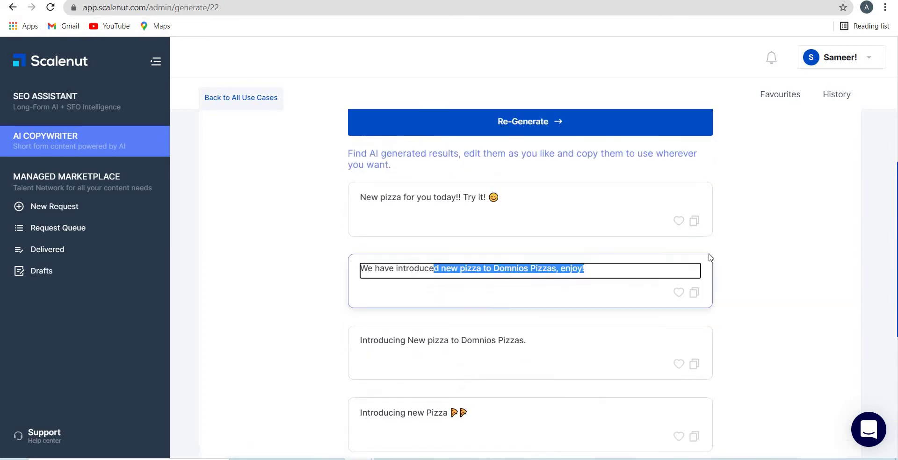
click(694, 223)
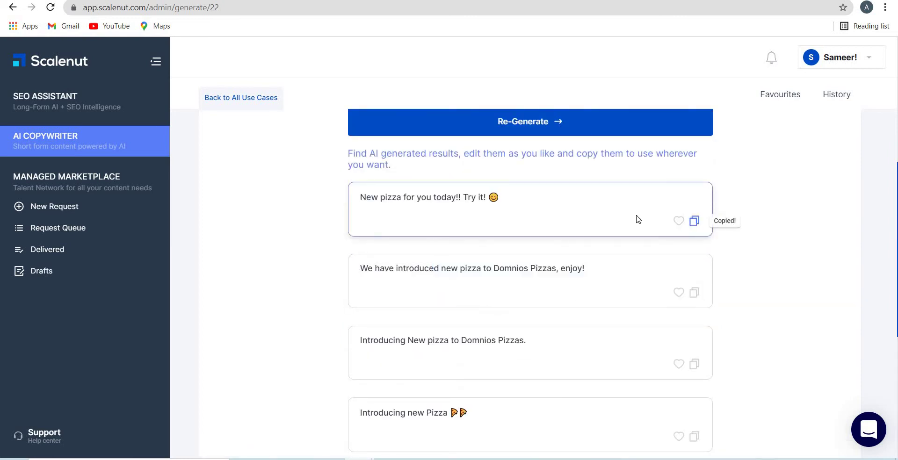
click(678, 223)
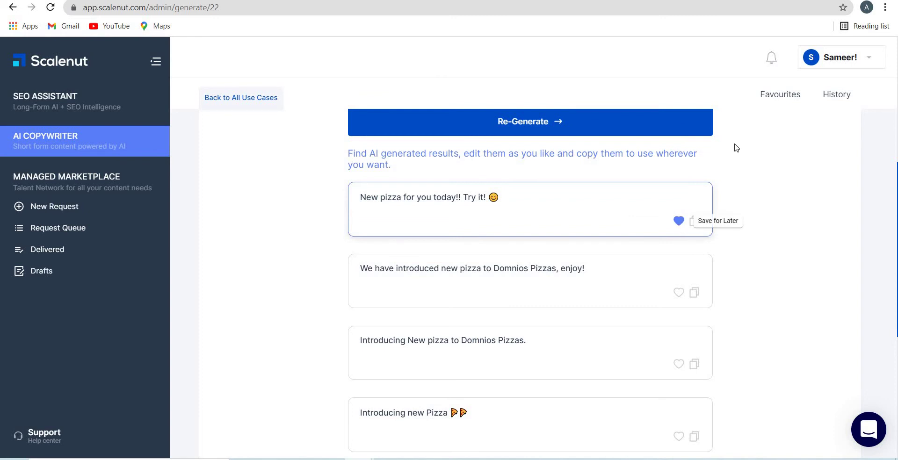
- Open the favourites and view the email subject line copy saved under Domnios Pizza
click(785, 98)
scroll(262, 246, down, 1)
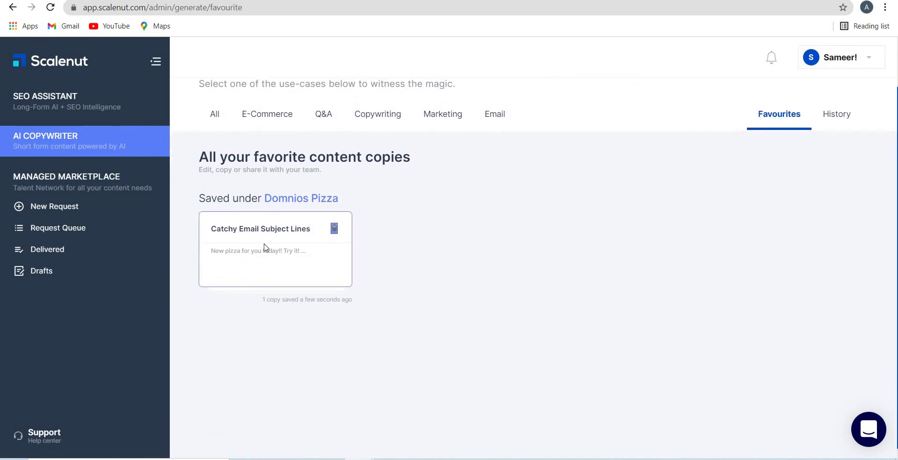
scroll(237, 277, up, 1)
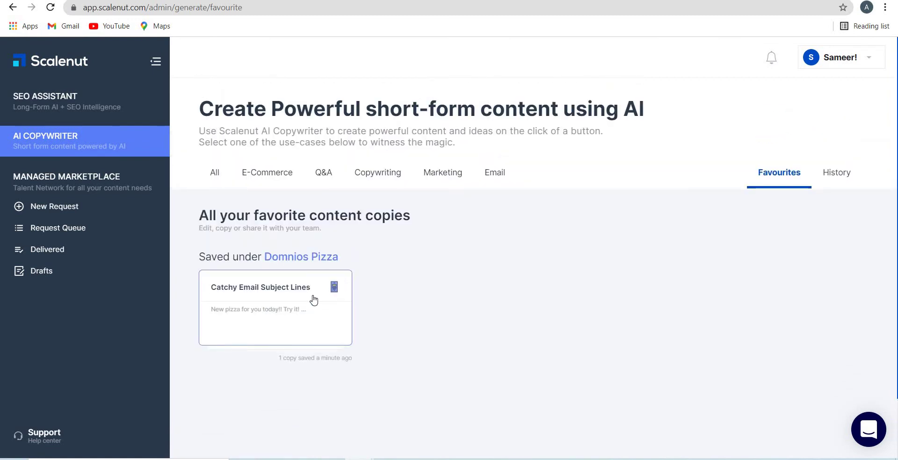
- Generate Catchy Email Subject Lines for the brand "Domnios pizza" with the description "Big discount only today"
click(494, 173)
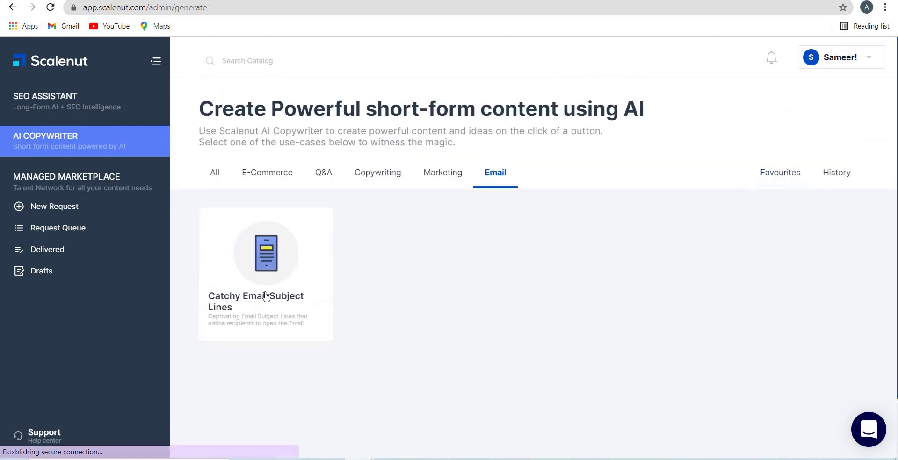
click(268, 296)
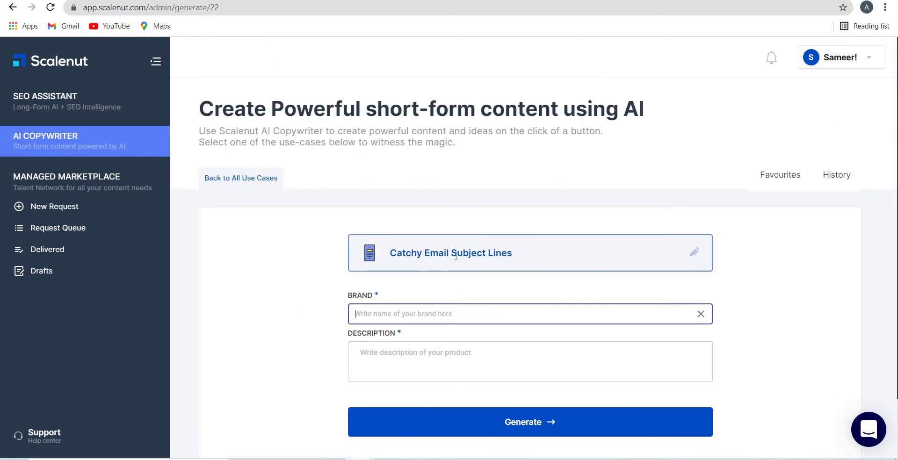
text(Do)
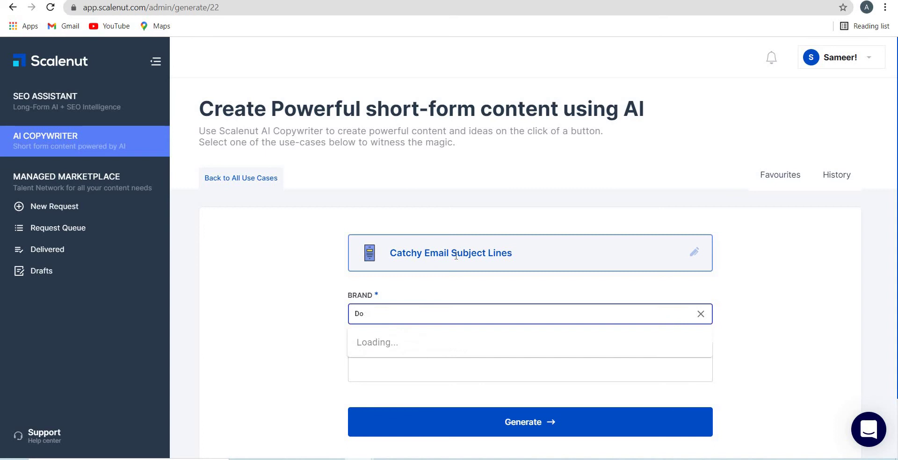
text(mnios )
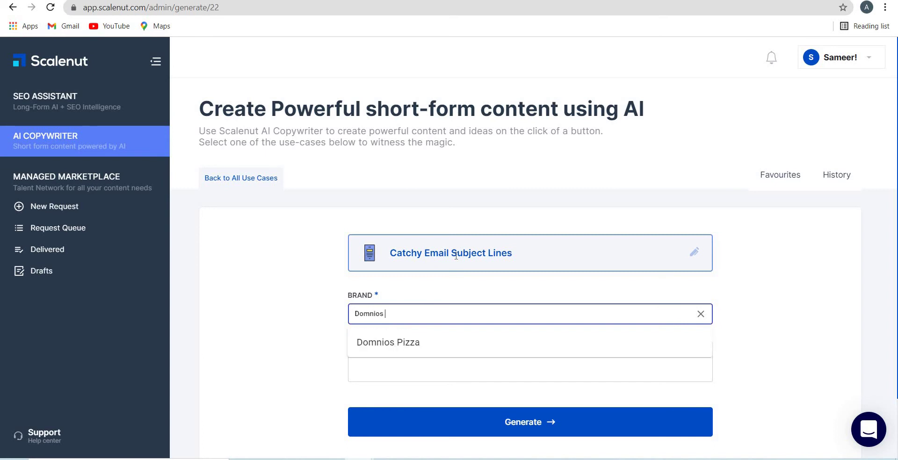
text(pizza)
key(Tab)
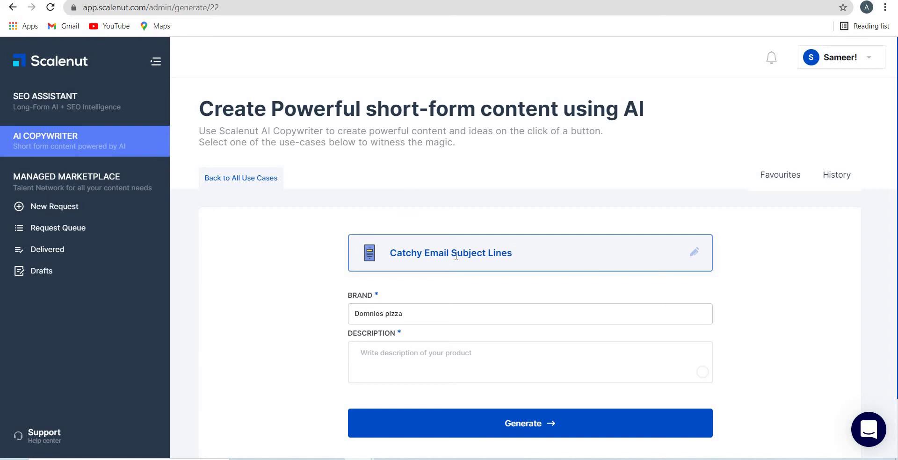
text(Big discount )
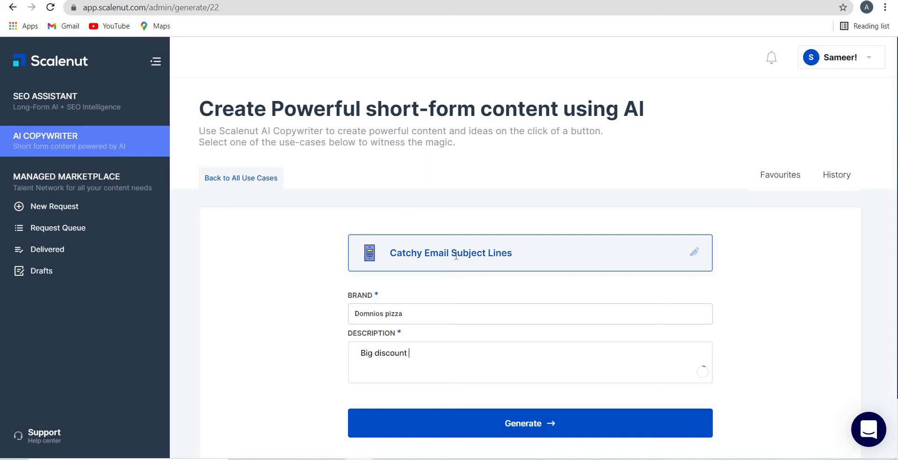
text(only today)
click(530, 423)
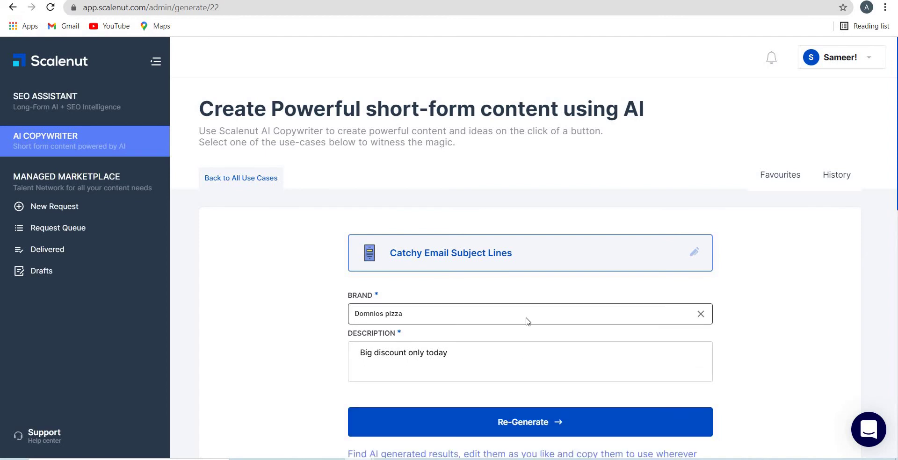
- Review the subject lines generated for the discount, highlighting "Great Deals!"
scroll(527, 319, down, 3)
scroll(528, 321, down, 3)
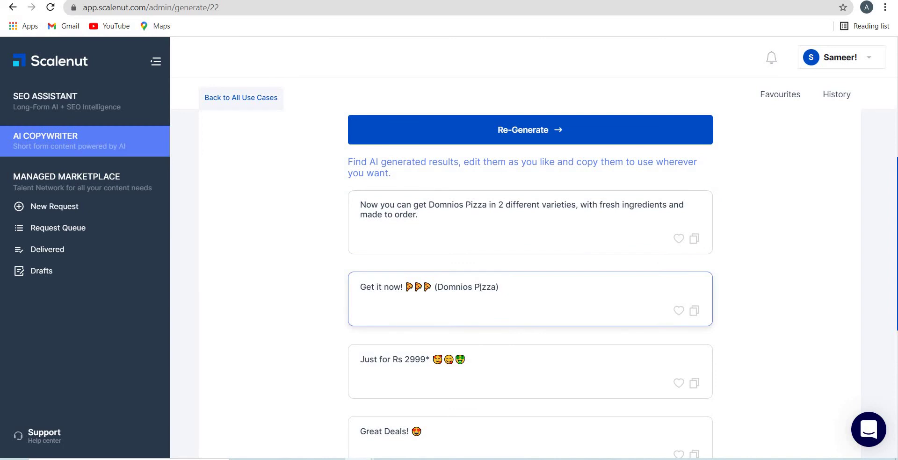
scroll(475, 316, down, 3)
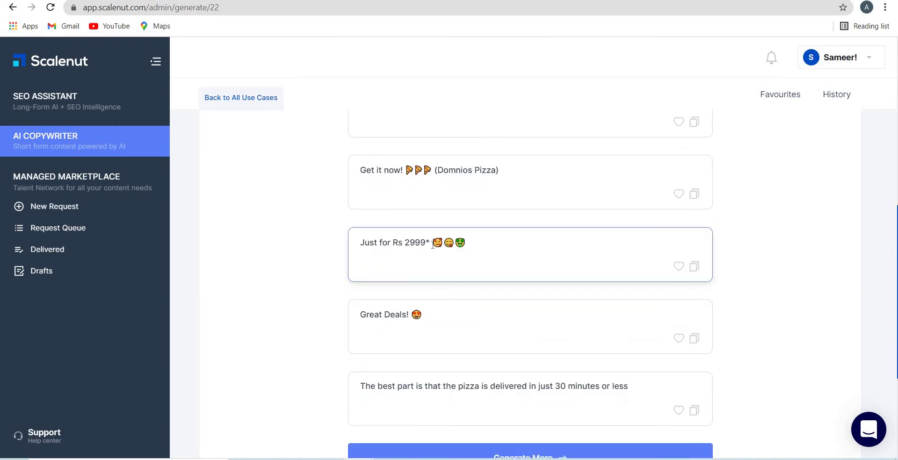
drag(366, 314, 448, 380)
scroll(446, 336, down, 3)
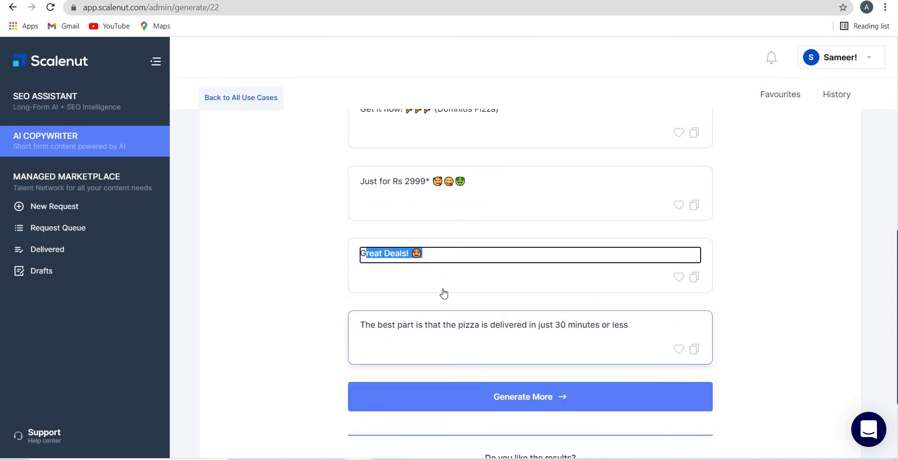
scroll(444, 292, up, 1)
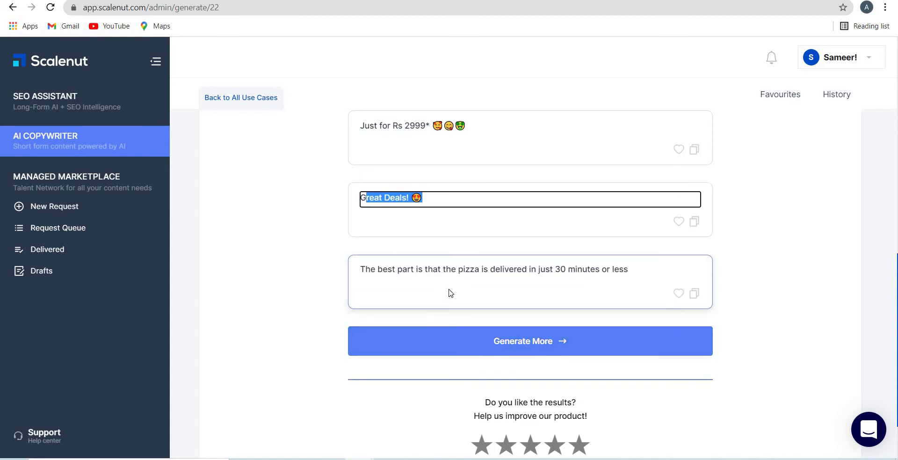
- Return to the use cases and browse the full catalogue across all categories
scroll(447, 288, up, 10)
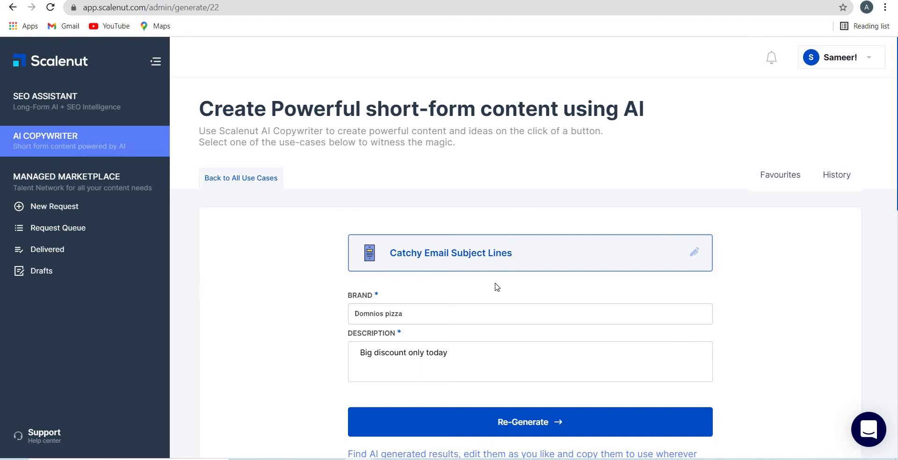
click(259, 180)
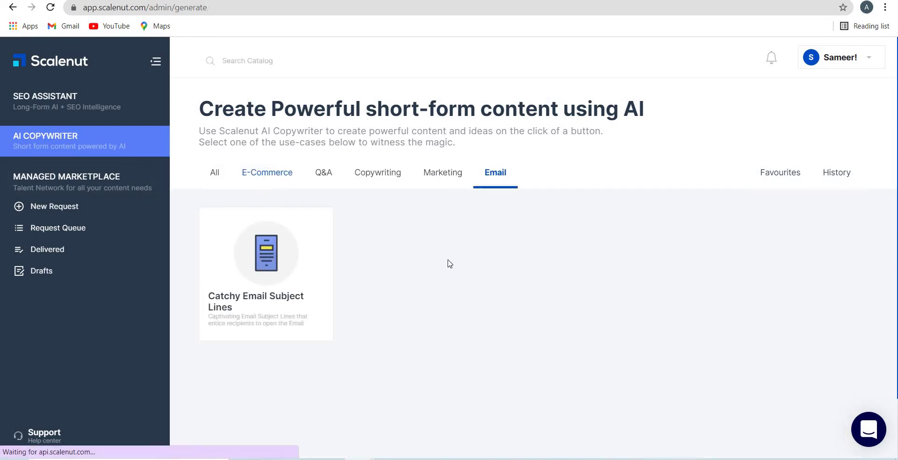
click(213, 177)
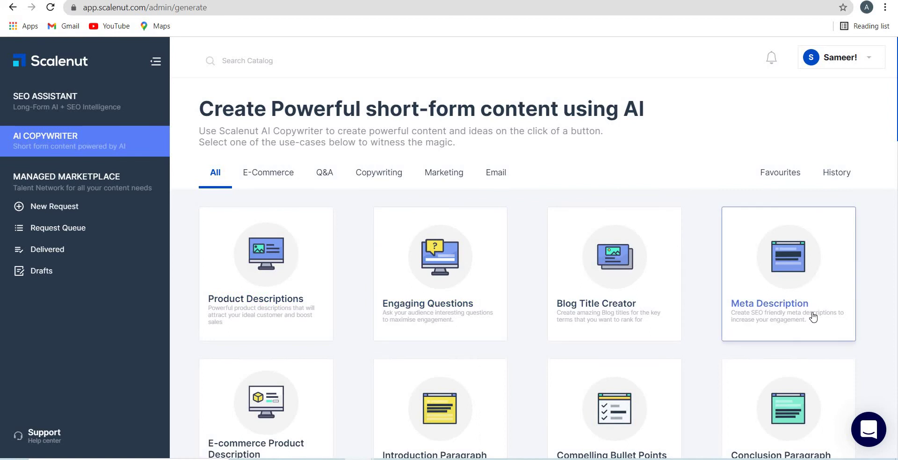
scroll(645, 350, down, 3)
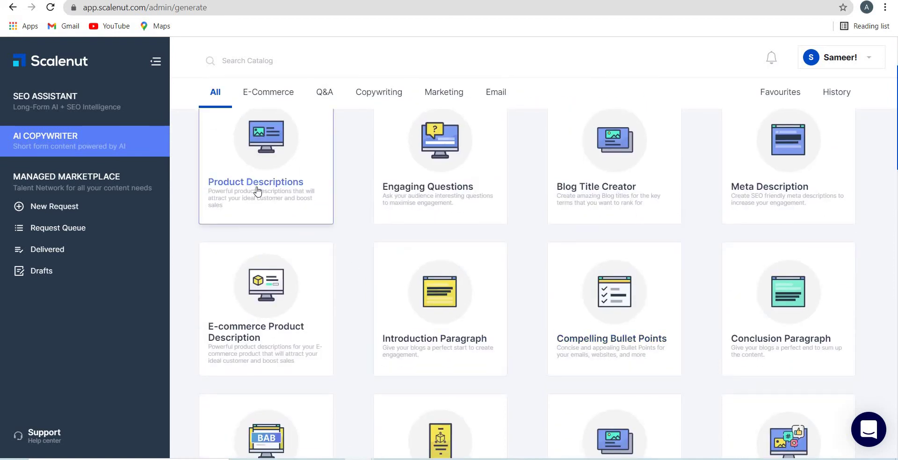
scroll(290, 265, up, 3)
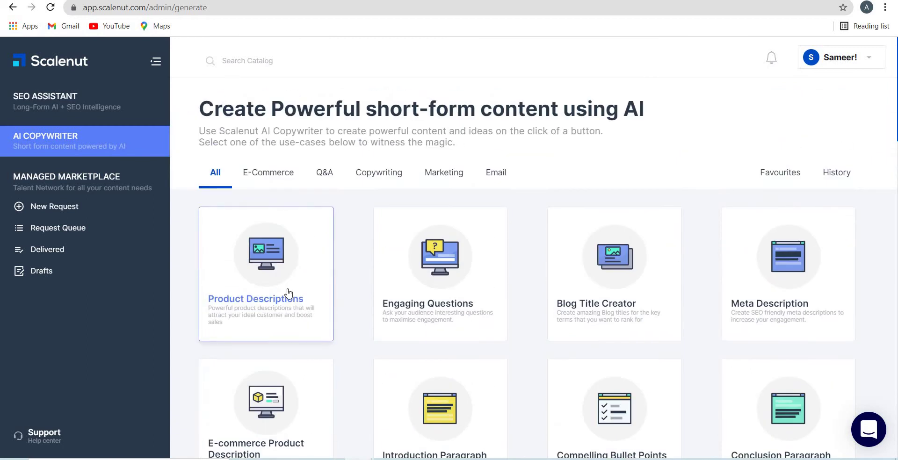
- Open the Product Descriptions use case and enter "Toyota Camry" as the brand
click(289, 293)
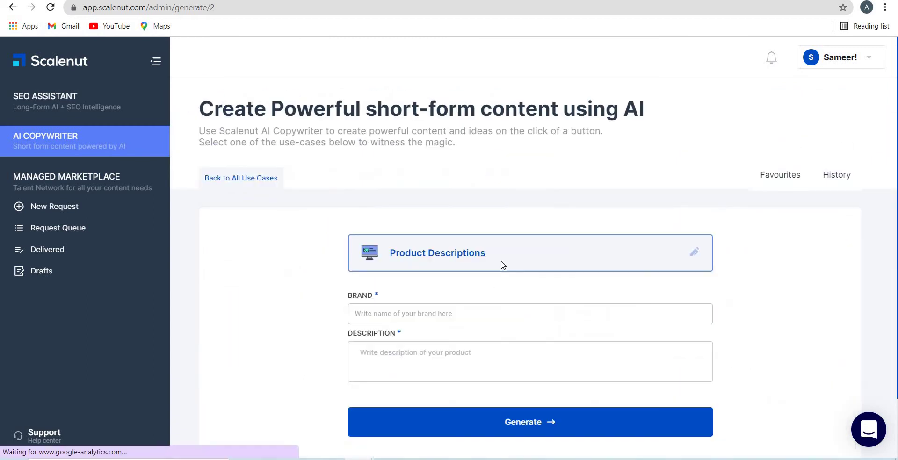
click(499, 312)
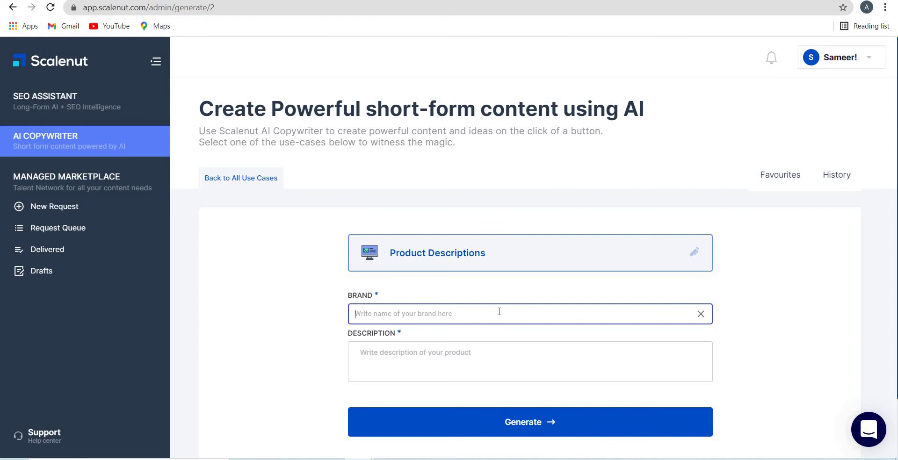
text(Toyota)
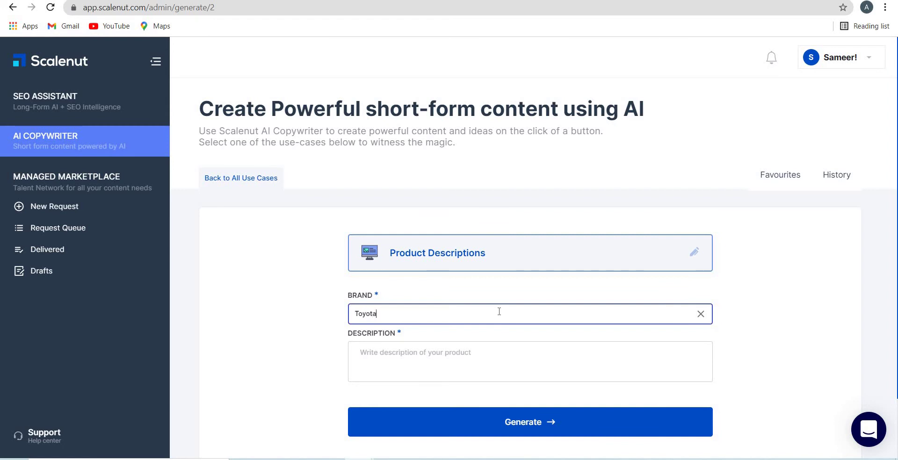
text( Camry)
key(Tab)
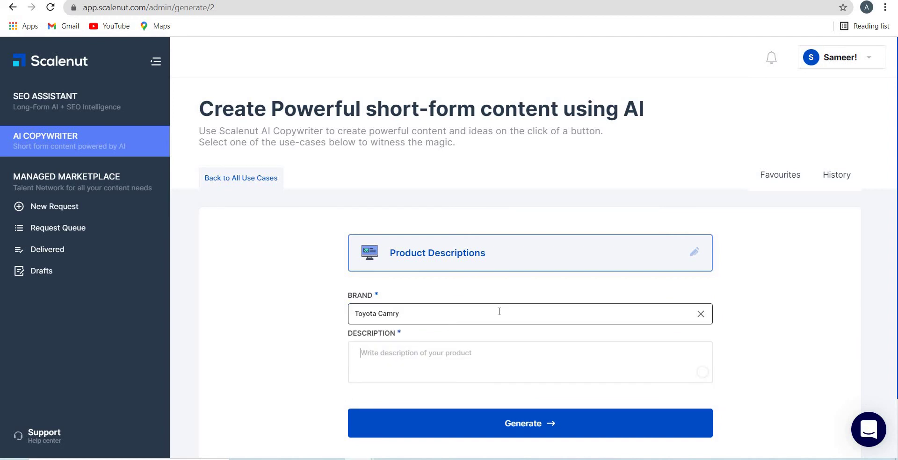
- Enter the description "Good vehicle for families" and generate the product descriptions
text(Good ve)
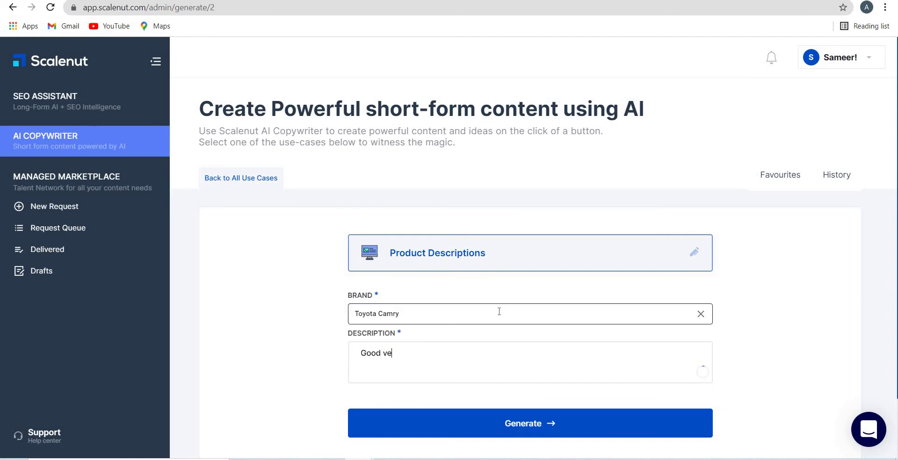
text(chile for)
key(BackSpace)
key(BackSpace)
key(BackSpace)
key(BackSpace)
key(BackSpace)
text(hicle for families)
click(497, 426)
- Review both generated Toyota Camry descriptions, checking the affordable cost and cabin space claims and highlighting the full second description
scroll(573, 343, down, 2)
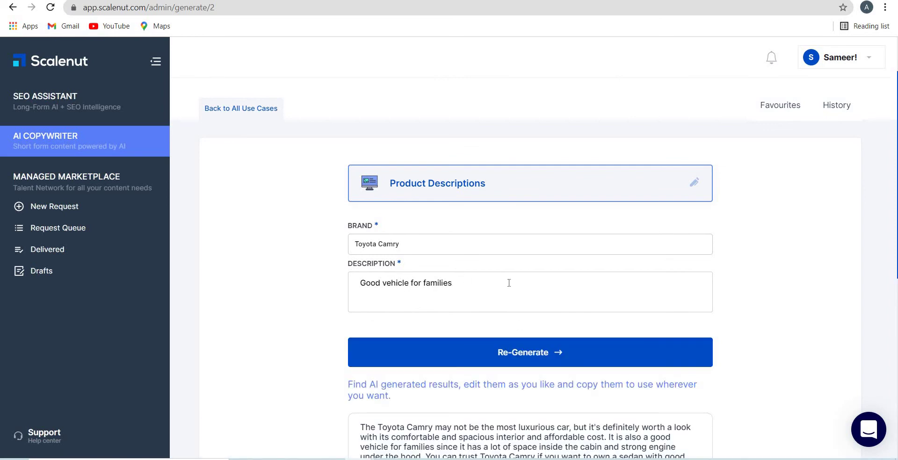
scroll(514, 284, down, 6)
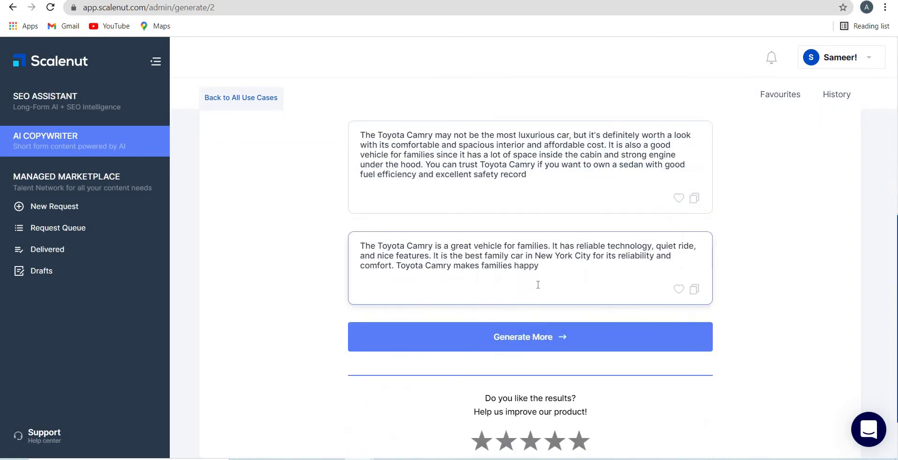
scroll(538, 285, up, 2)
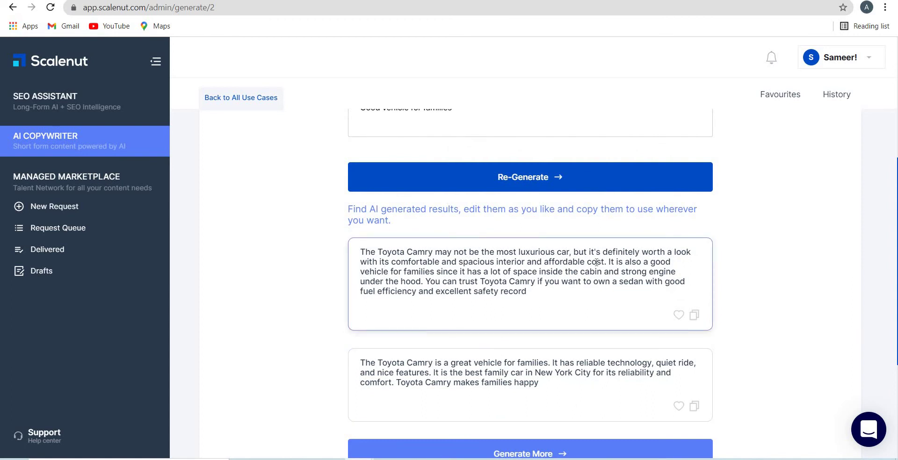
drag(551, 262, 592, 262)
drag(377, 276, 491, 272)
click(490, 272)
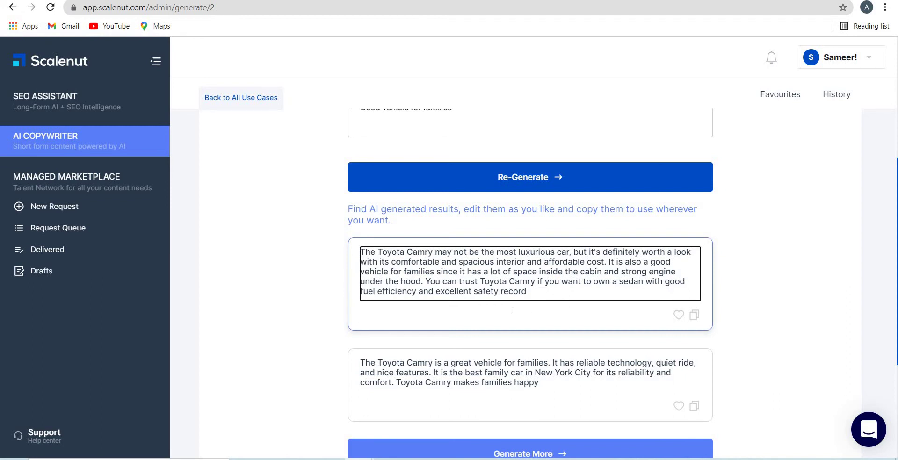
scroll(520, 326, down, 1)
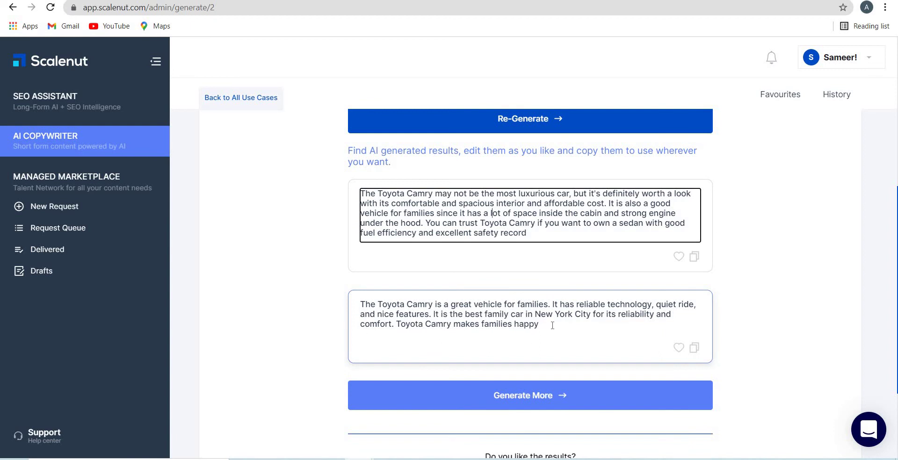
drag(552, 325, 360, 303)
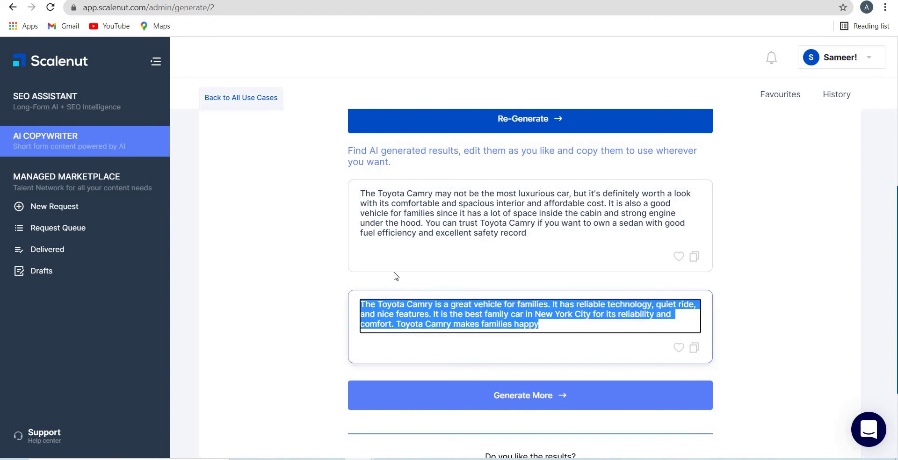
scroll(380, 263, up, 3)
scroll(397, 328, down, 3)
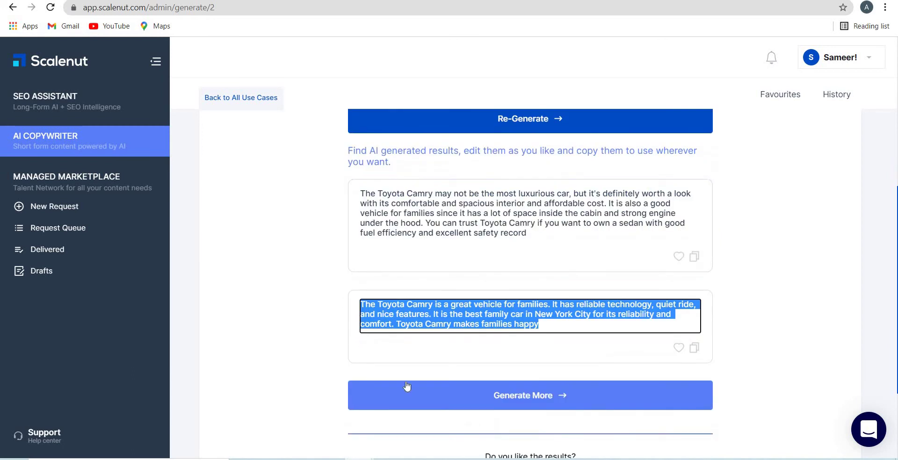
- Regenerate the Toyota Camry product descriptions and review the new versions, highlighting the word "sedan"
scroll(403, 304, up, 4)
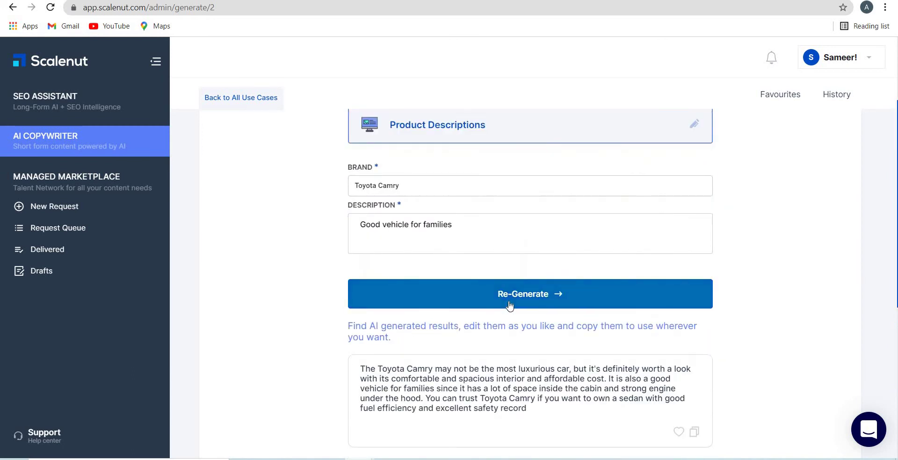
click(509, 304)
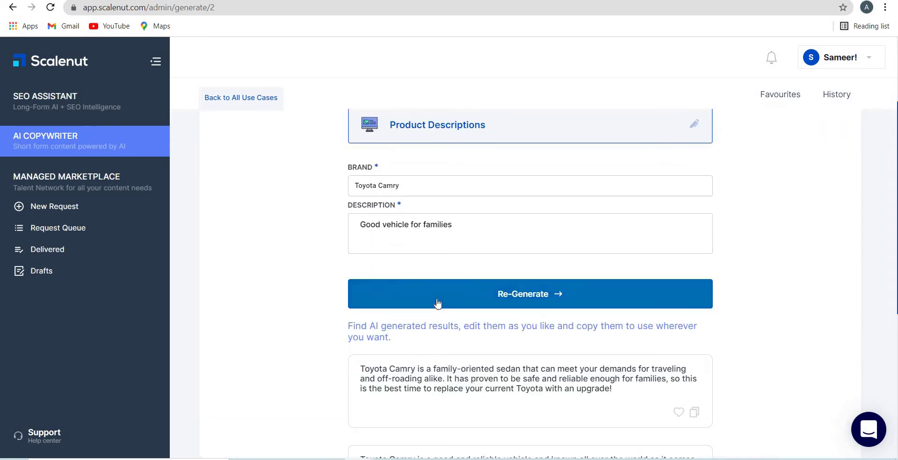
scroll(438, 302, down, 4)
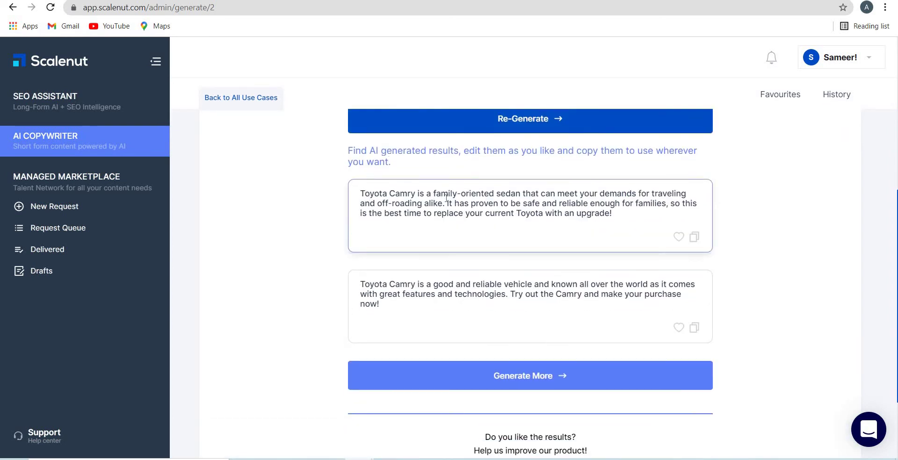
double_click(514, 194)
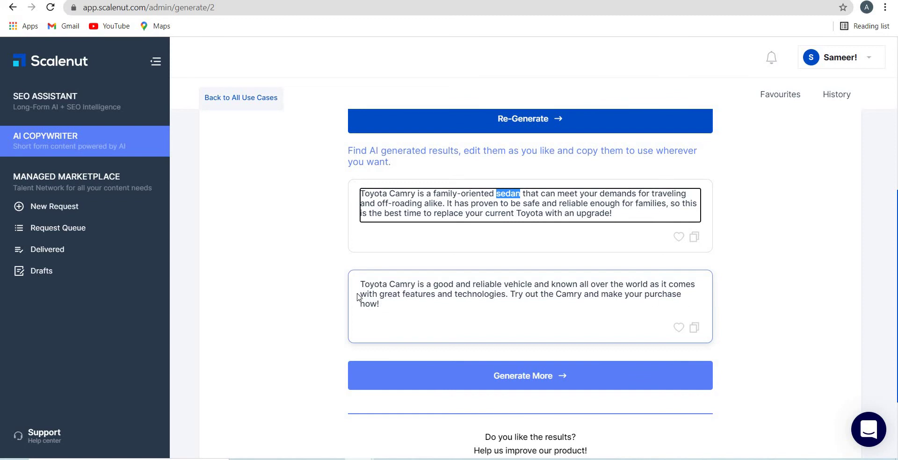
scroll(358, 296, up, 5)
scroll(346, 292, down, 4)
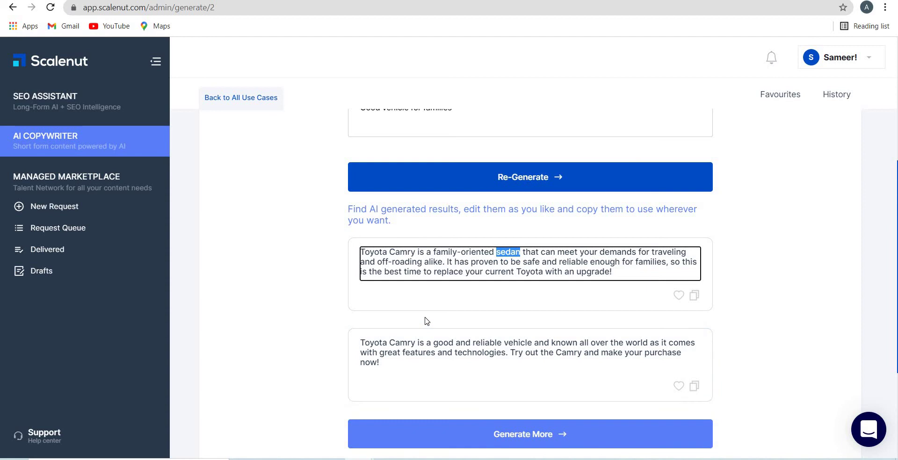
scroll(427, 320, up, 4)
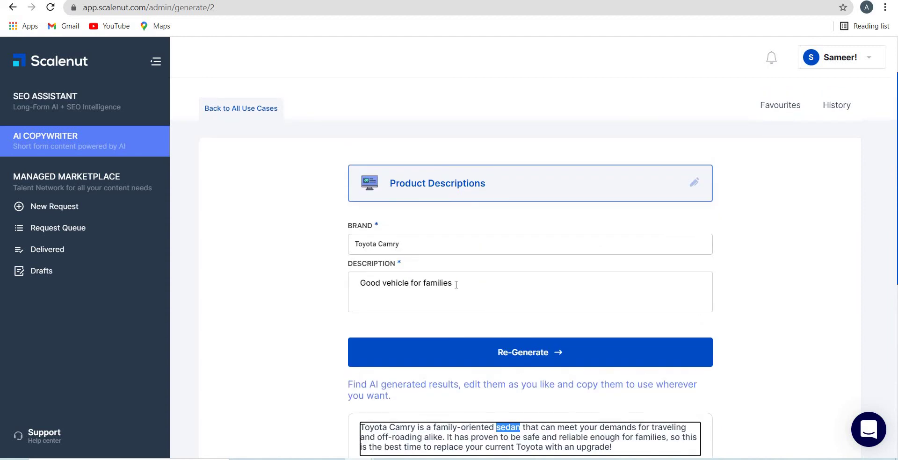
- Append the filler text "ghghghghghg" to the product description "Good vehicle for families"
drag(456, 284, 369, 274)
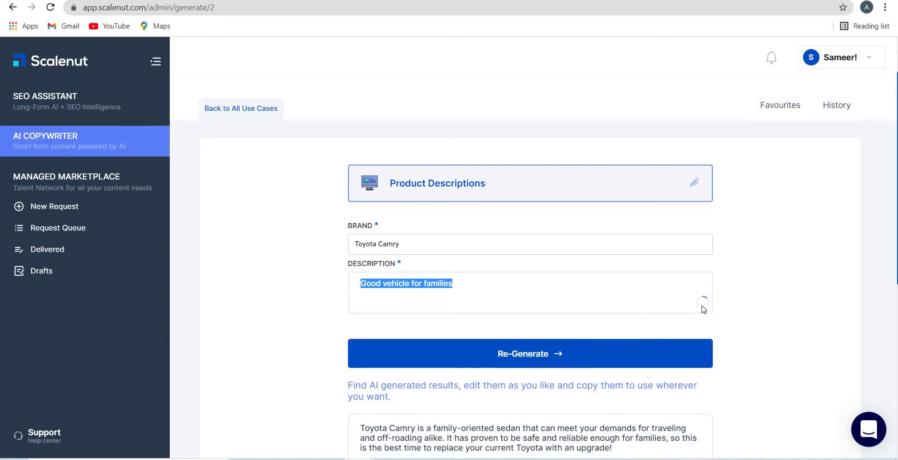
click(639, 293)
text(ghghghghghg)
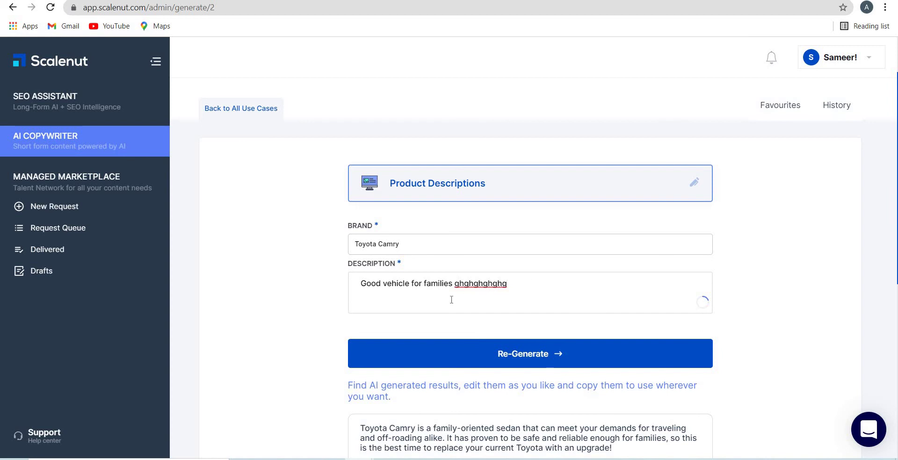
- Return to all use cases and open the Social Media Posts use case
click(243, 113)
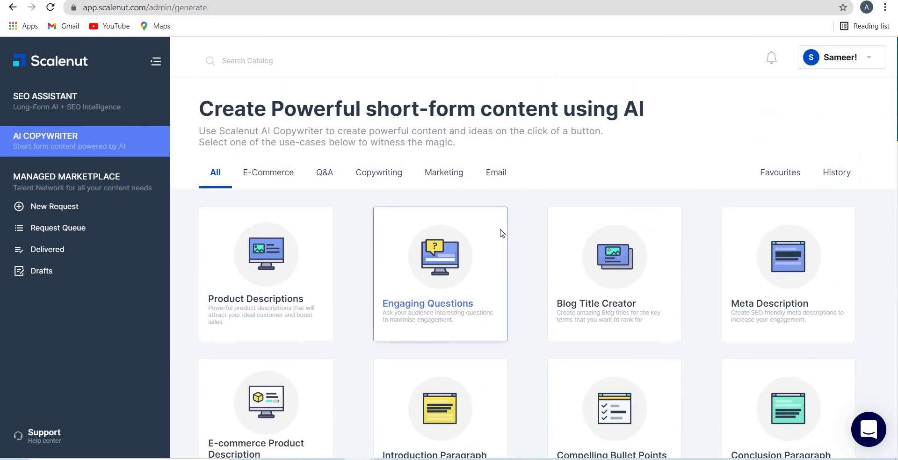
scroll(515, 234, down, 3)
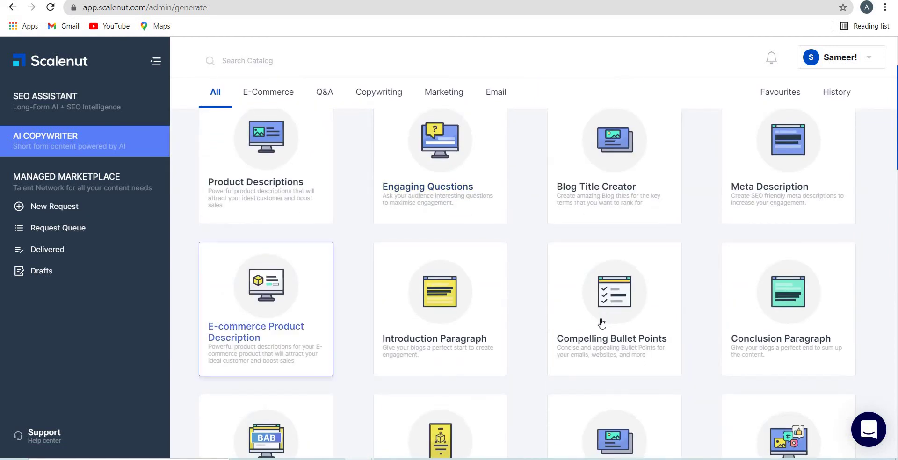
scroll(603, 323, down, 3)
scroll(617, 333, down, 1)
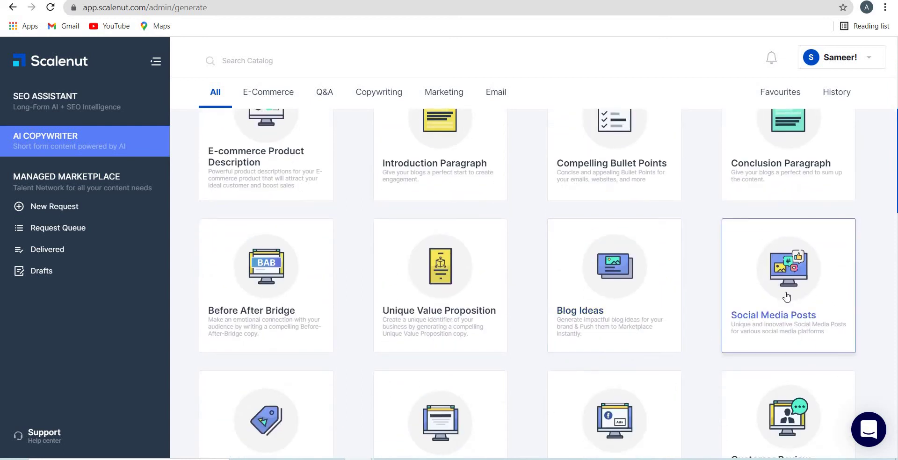
click(786, 296)
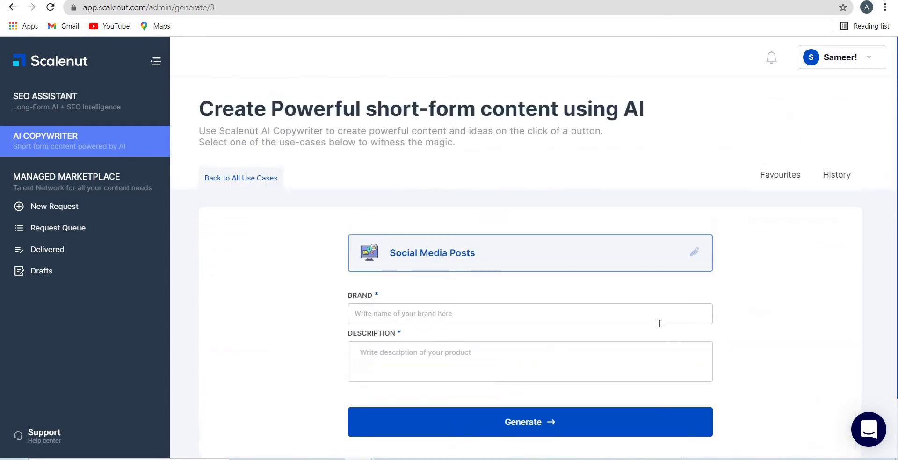
- Enter "Booking.com" as the brand for the social media posts
click(442, 312)
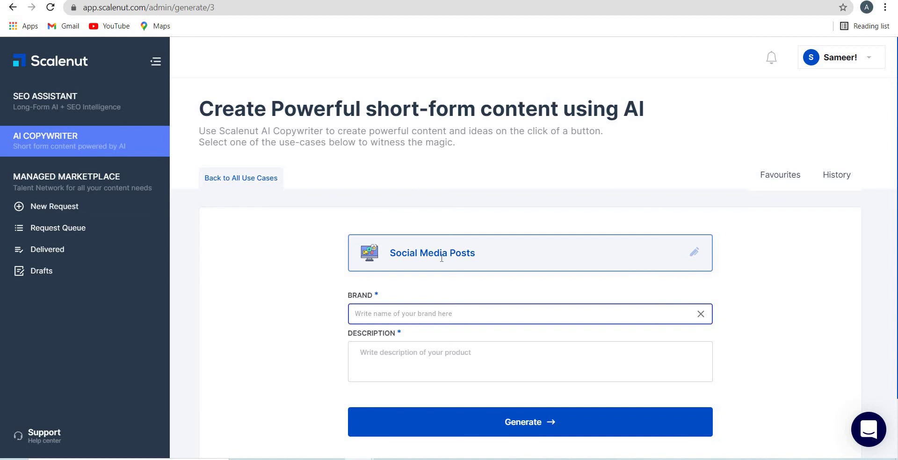
text(Booking.c)
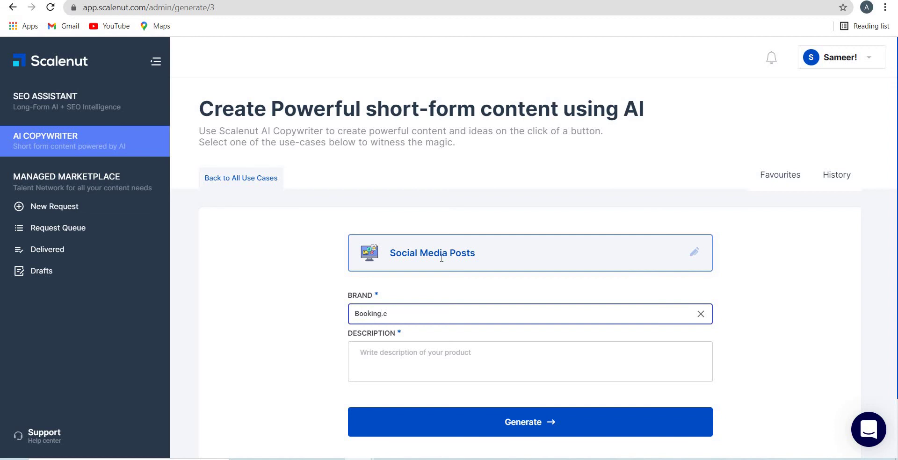
text(om)
key(Tab)
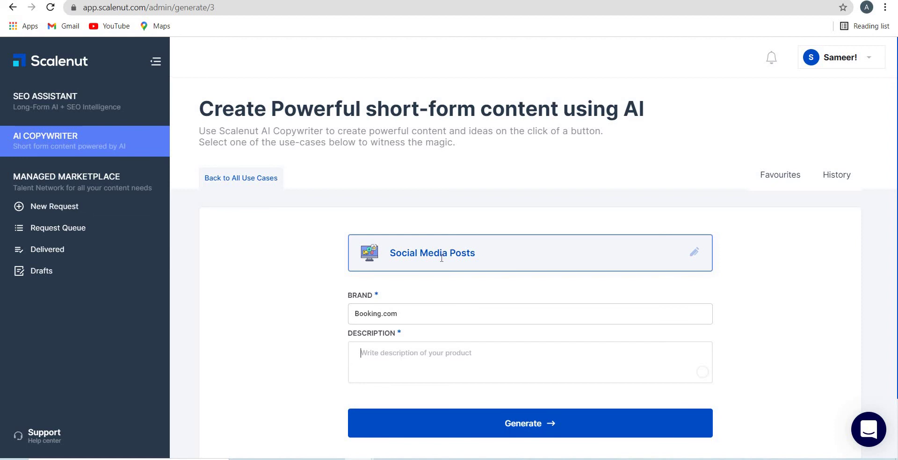
- Generate posts with the description "It is a online travel agency where you can search for hotels & resorts all over the world"
text(It is )
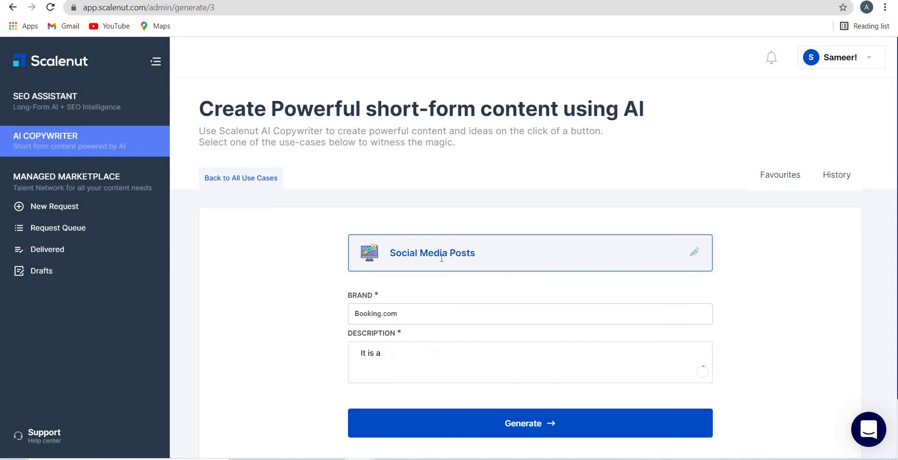
text(a online travel agency where you )
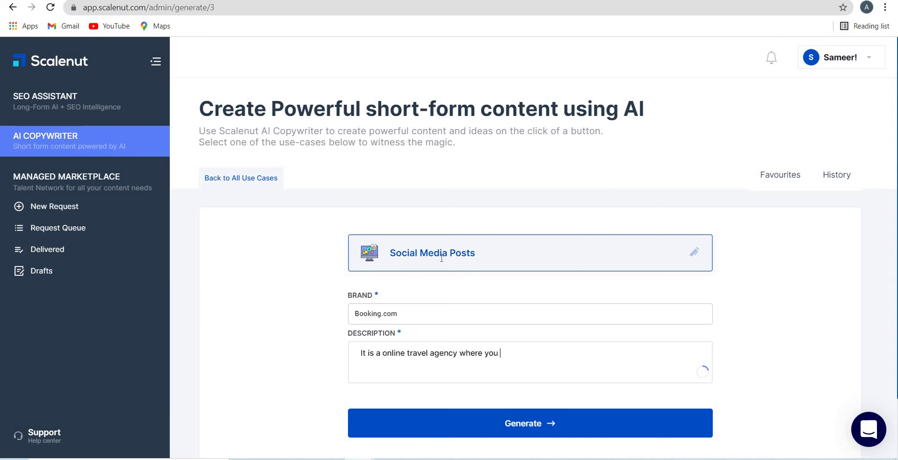
text(can search for hotels &)
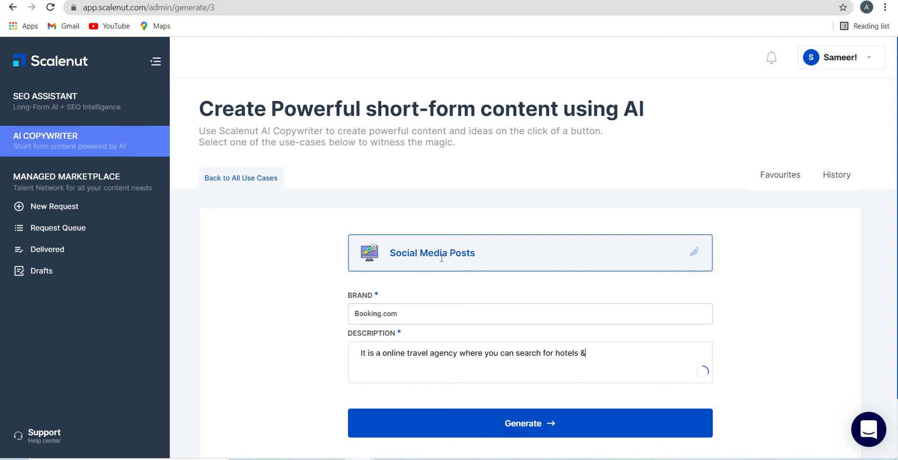
text( resorts all over the world)
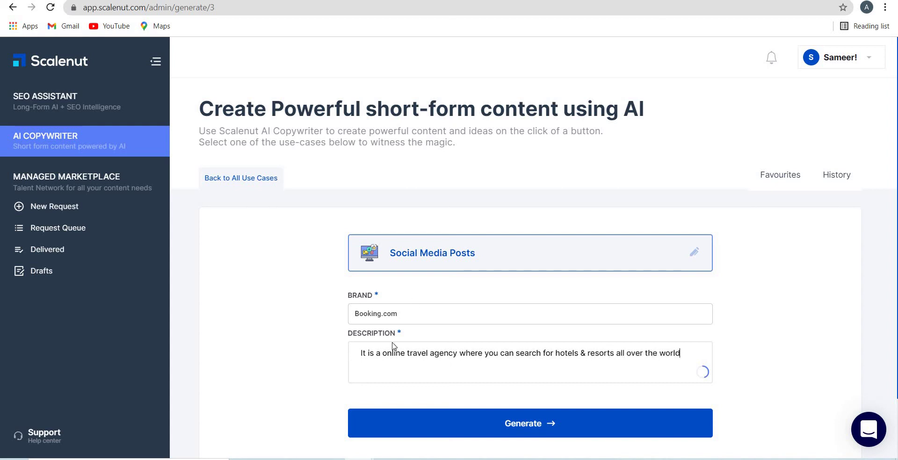
click(475, 423)
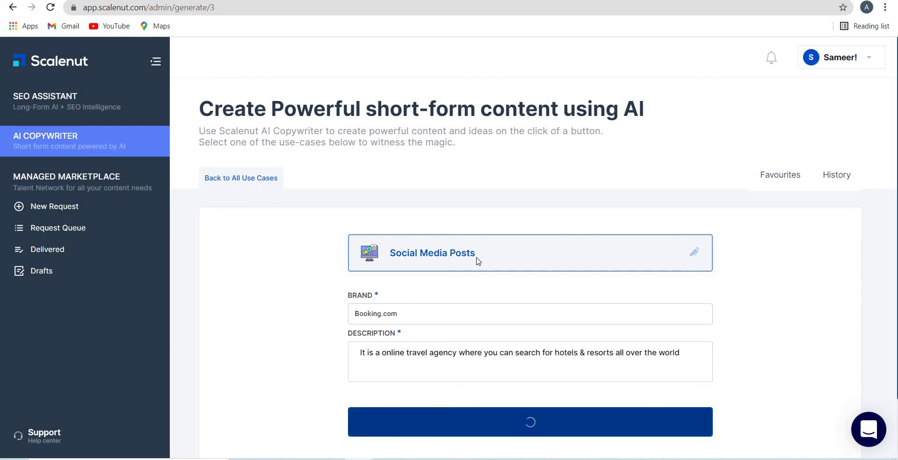
- Review the generated Booking.com posts, highlighting "2 billion+ rooms per year" through "#booking" in the first one
scroll(484, 255, down, 2)
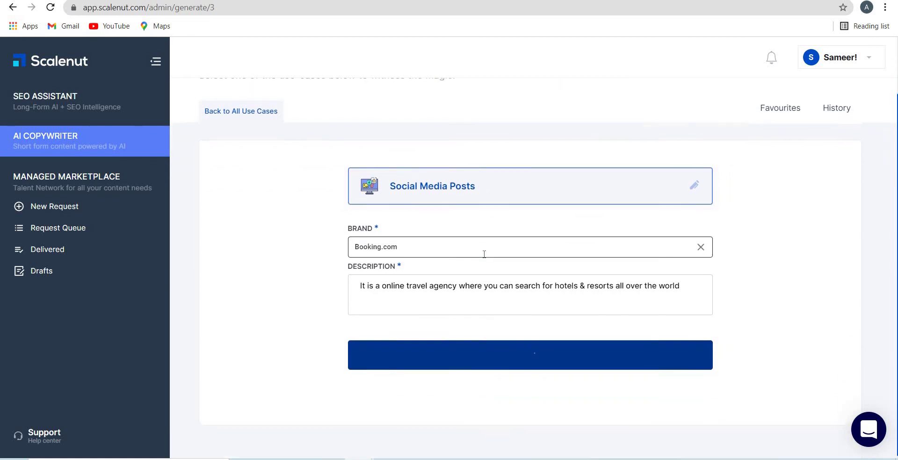
scroll(457, 312, down, 4)
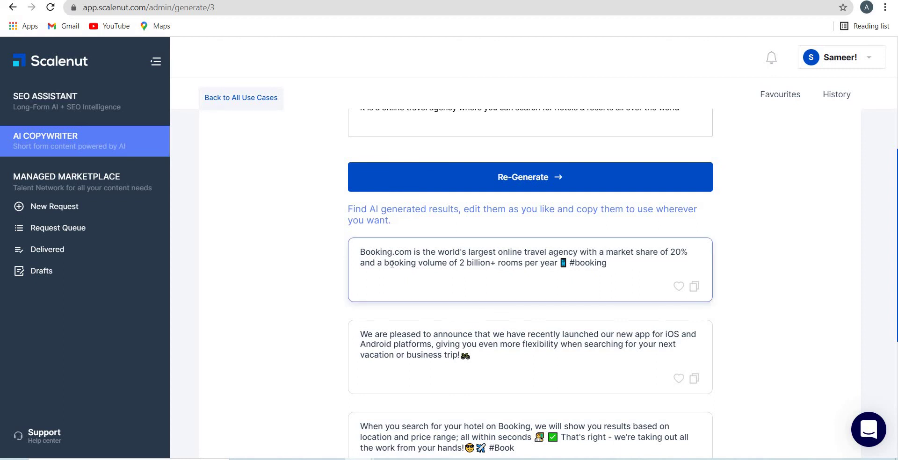
drag(457, 260, 578, 278)
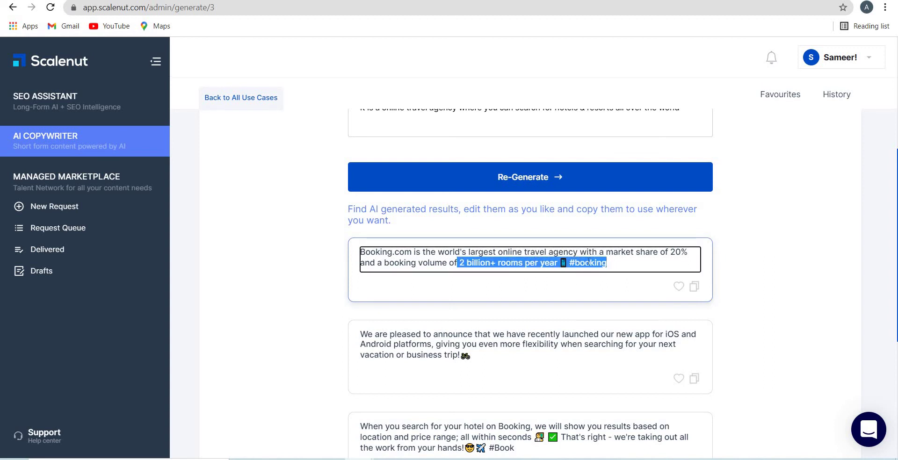
- Read the second and third generated Booking.com posts down to the end of the results
click(566, 268)
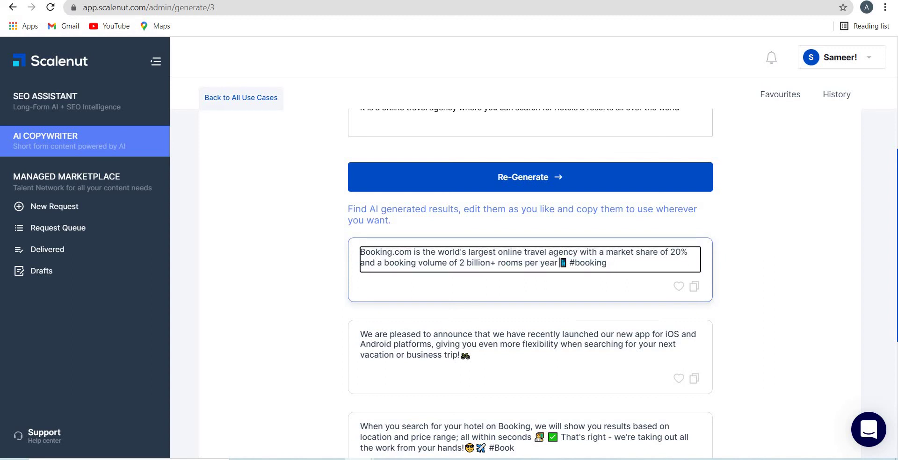
click(569, 263)
scroll(558, 280, down, 1)
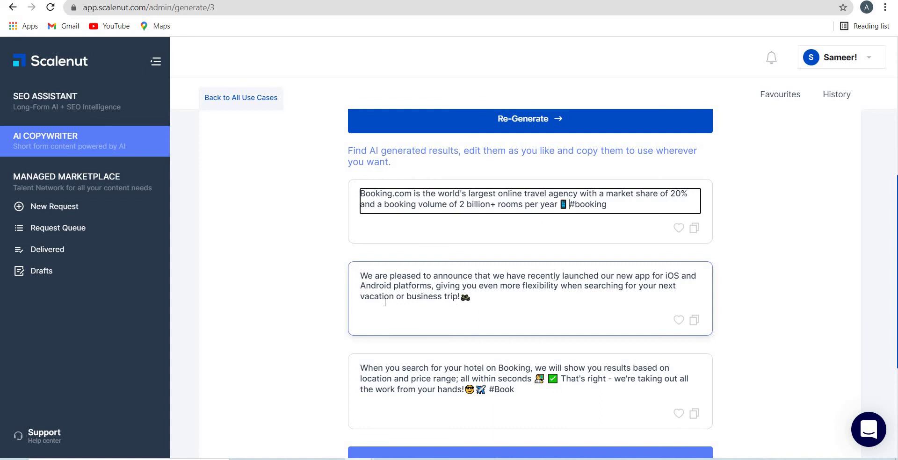
scroll(466, 295, down, 4)
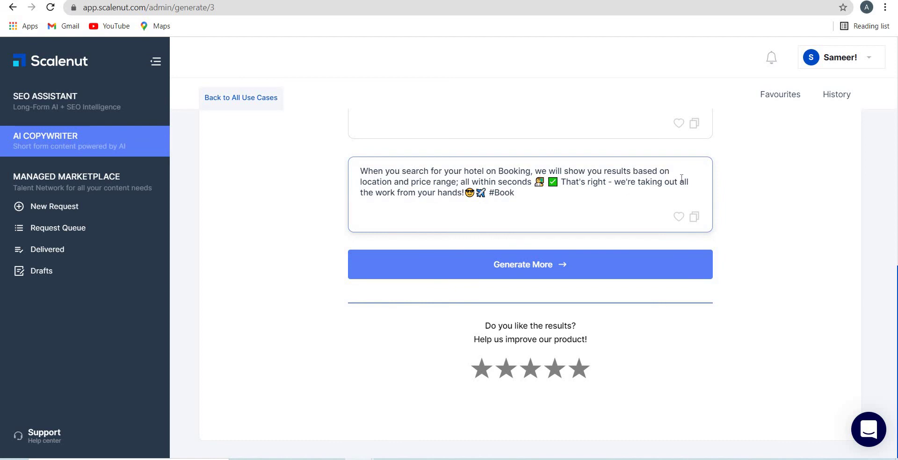
drag(361, 182, 443, 192)
click(488, 182)
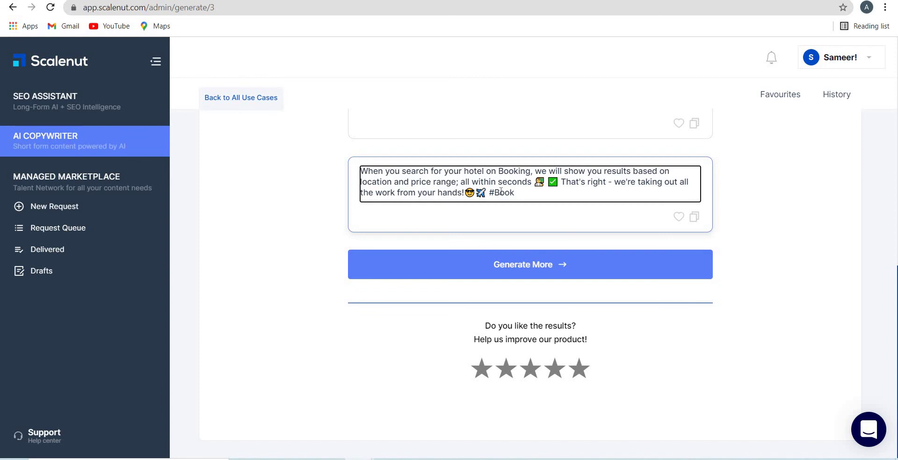
- Check the brand and description entered for the Booking.com posts, highlighting part of the brand name and the word "agency"
click(405, 262)
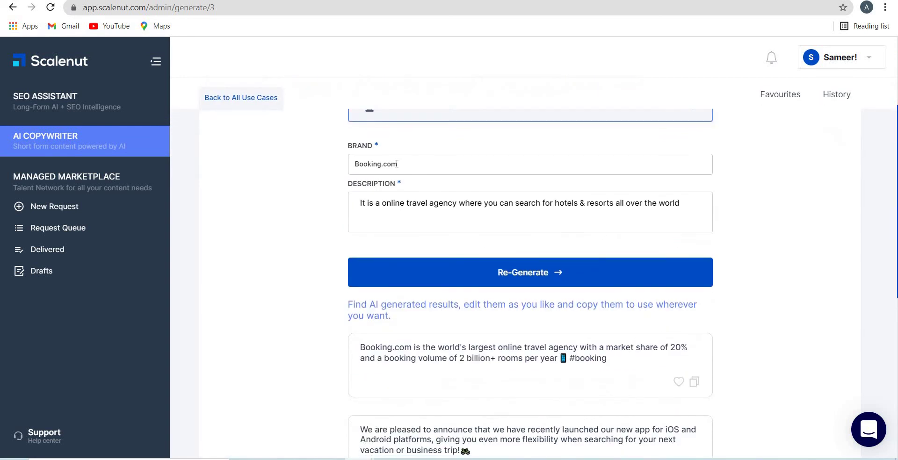
double_click(358, 171)
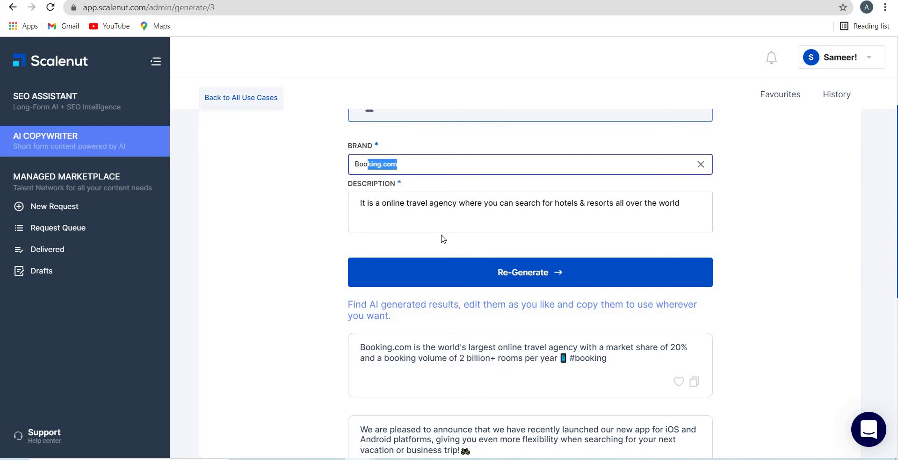
double_click(433, 204)
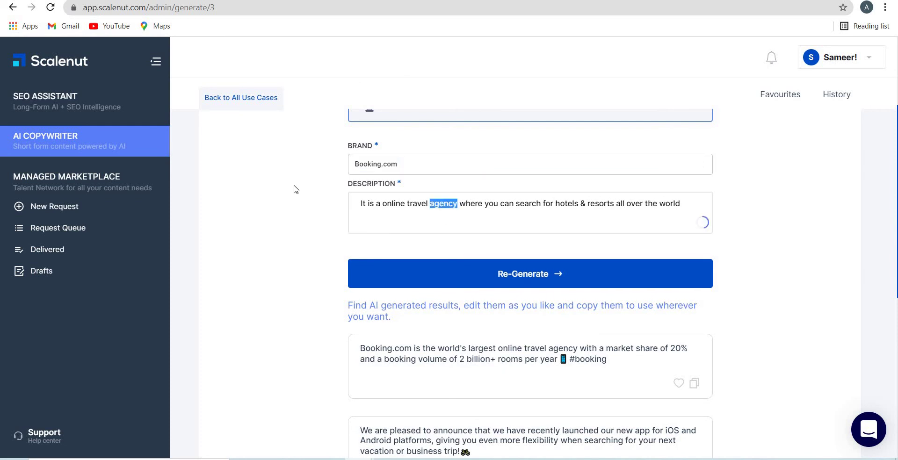
- Return to all use cases and look through the whole catalog down to Quora Answers
click(238, 102)
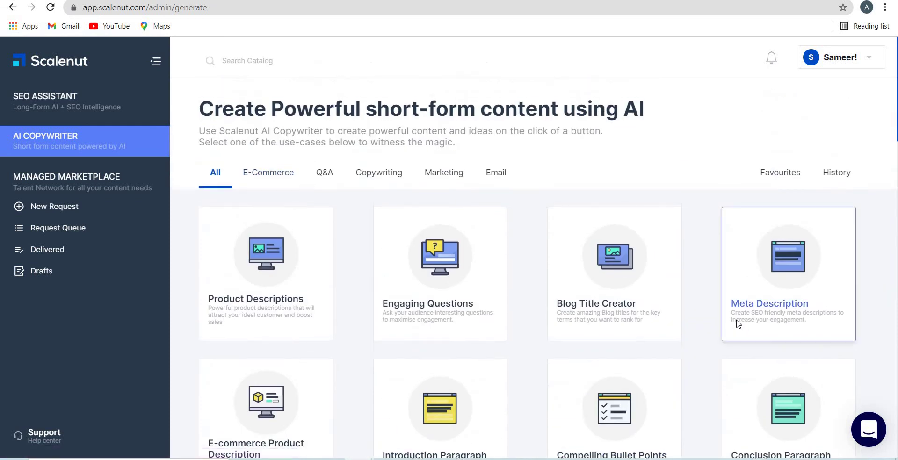
scroll(719, 347, down, 5)
scroll(719, 347, down, 12)
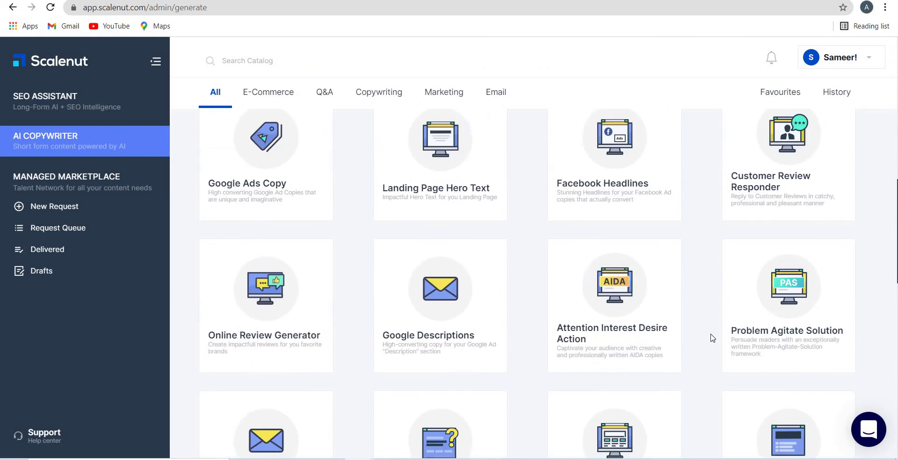
scroll(712, 337, down, 1)
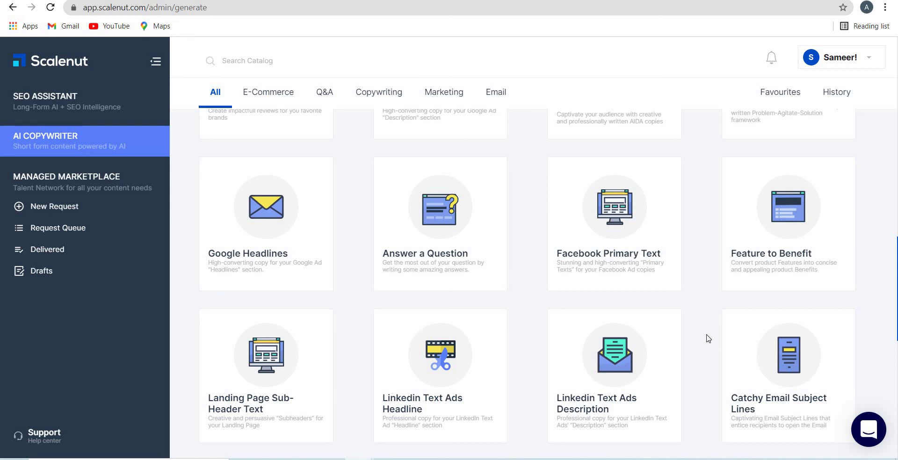
scroll(696, 349, down, 4)
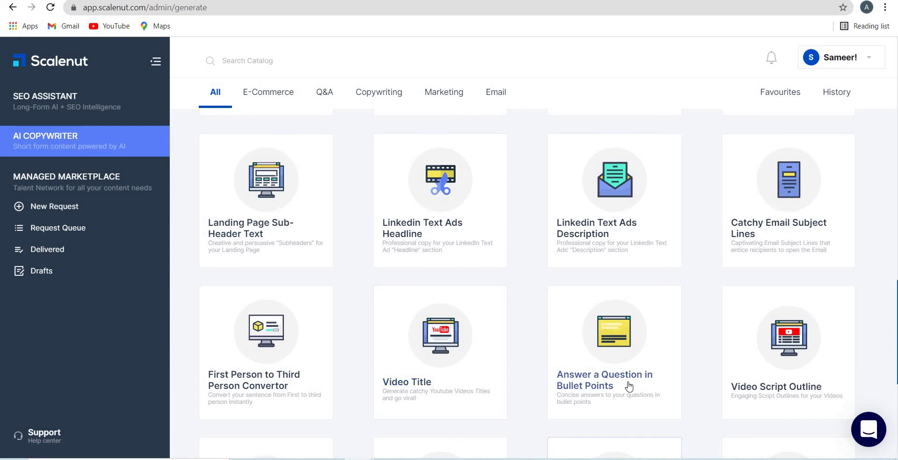
scroll(629, 386, down, 4)
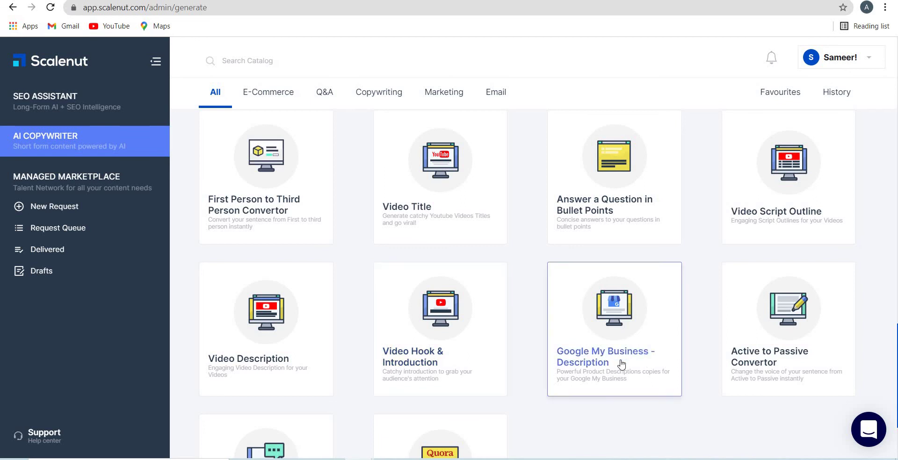
scroll(757, 210, down, 3)
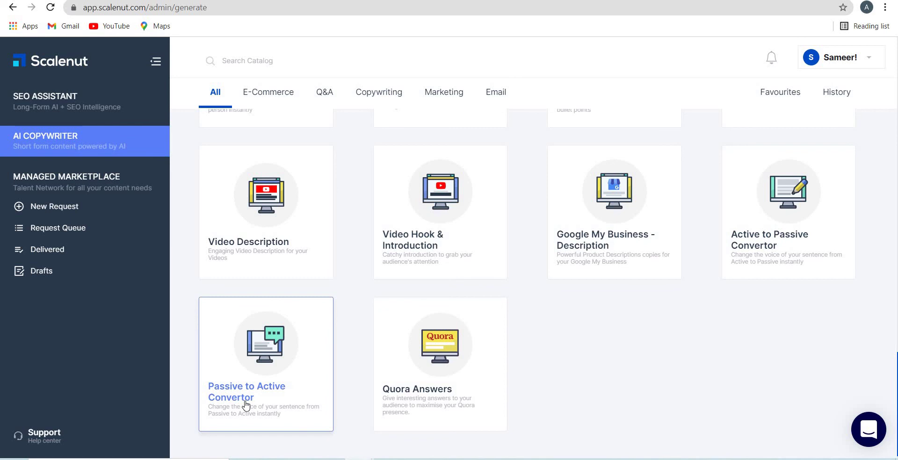
scroll(424, 376, up, 10)
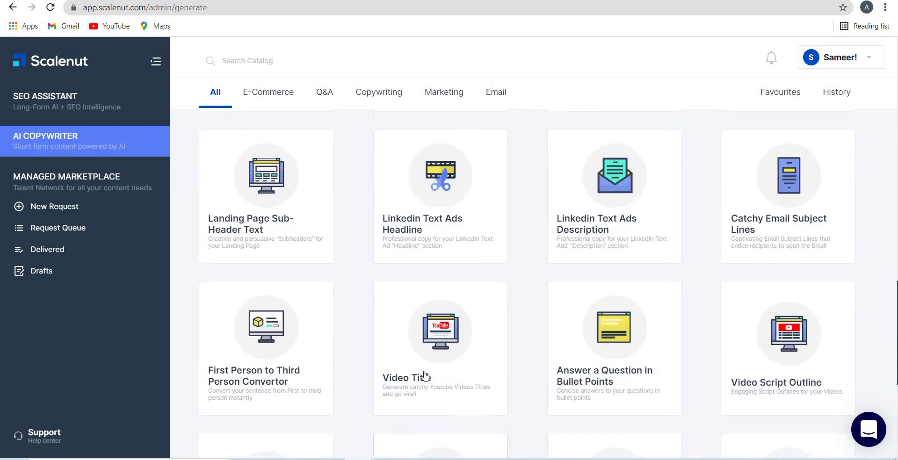
scroll(424, 377, up, 10)
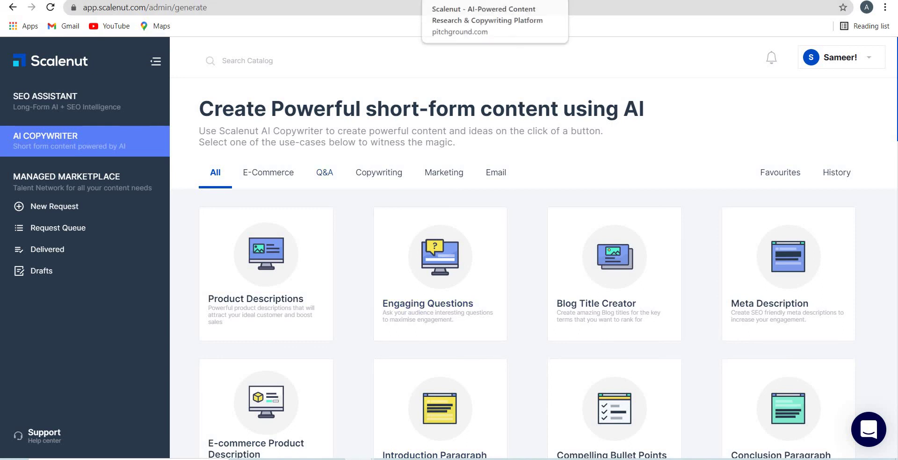
- Switch to the Scalenut website and open its Pricing page at the Individual, Growth and Pro plans
key(ctrl+Tab)
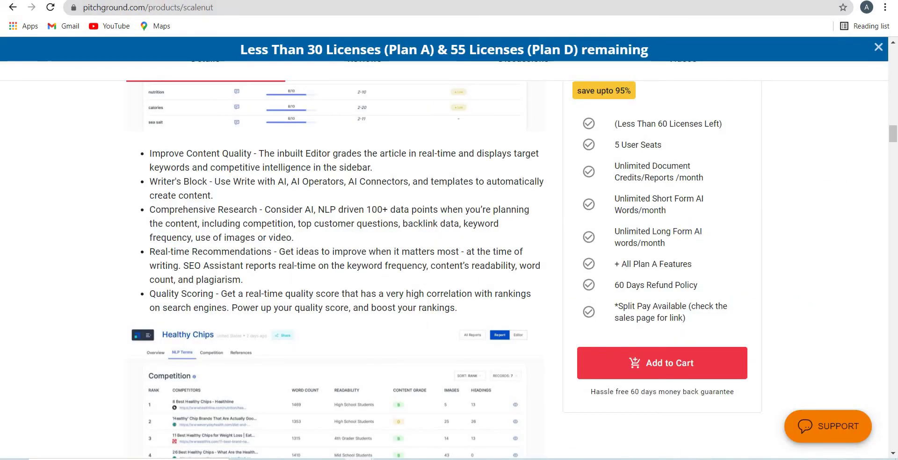
key(ctrl+shift+Tab)
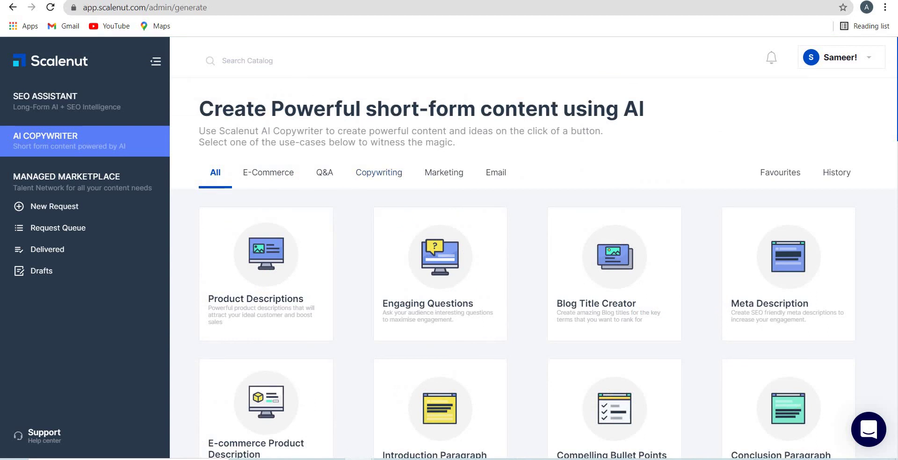
key(ctrl+Tab)
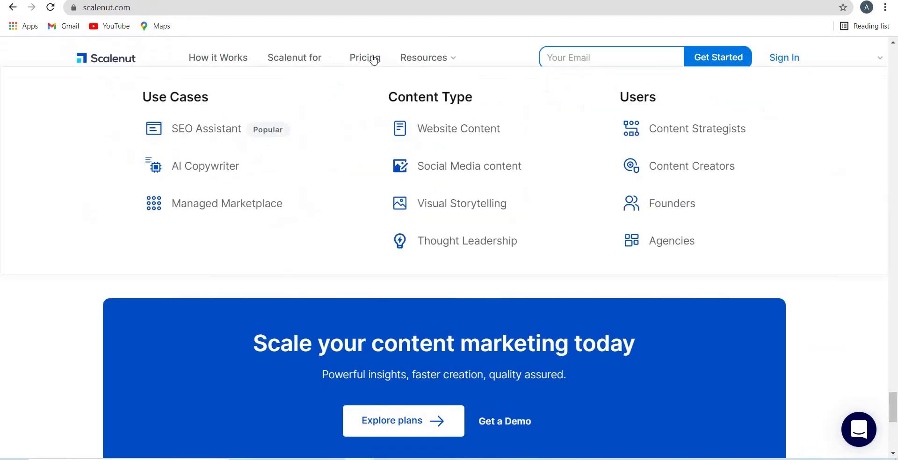
click(371, 57)
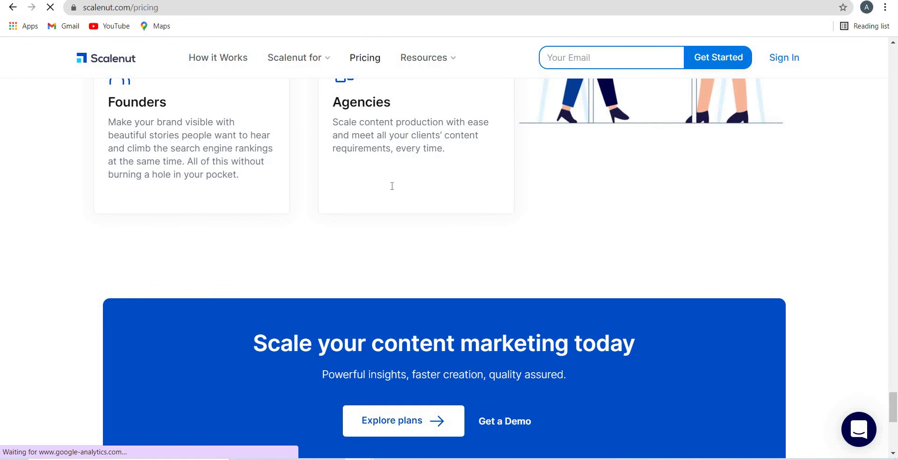
scroll(394, 338, down, 4)
scroll(394, 339, down, 5)
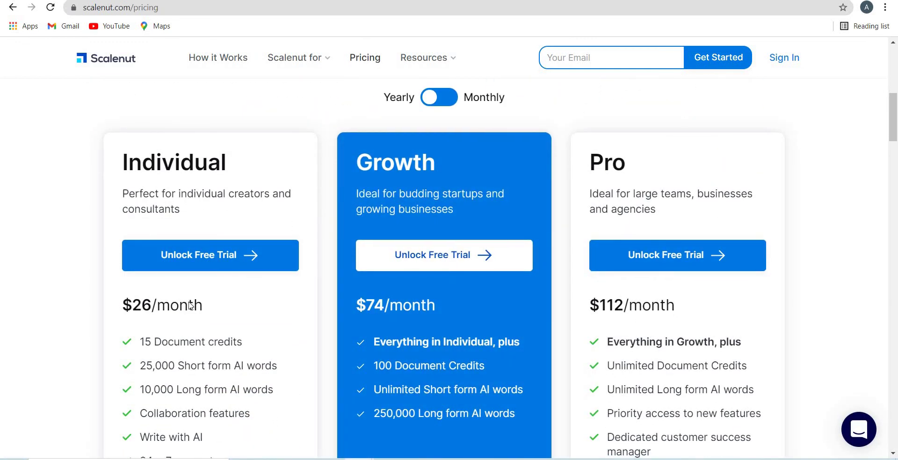
scroll(188, 301, down, 1)
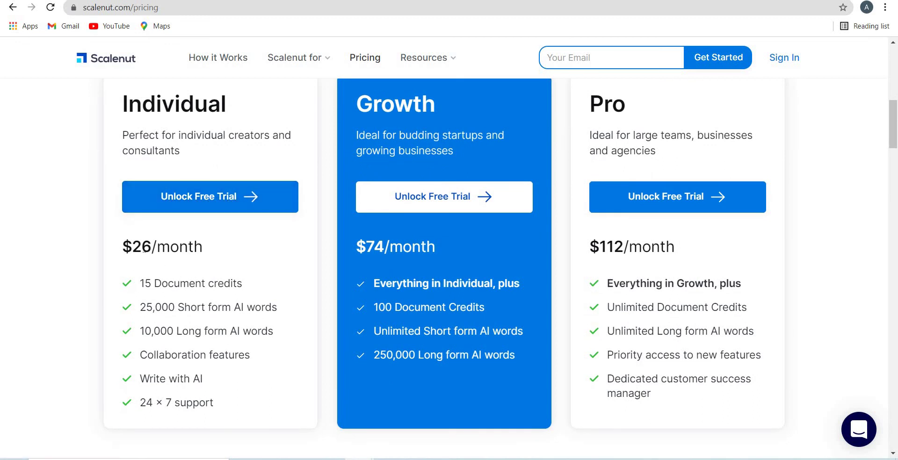
- Examine the Individual plan's price, credits, AI word allowances and support, opening and closing the support chat
drag(146, 249, 172, 289)
drag(232, 284, 173, 284)
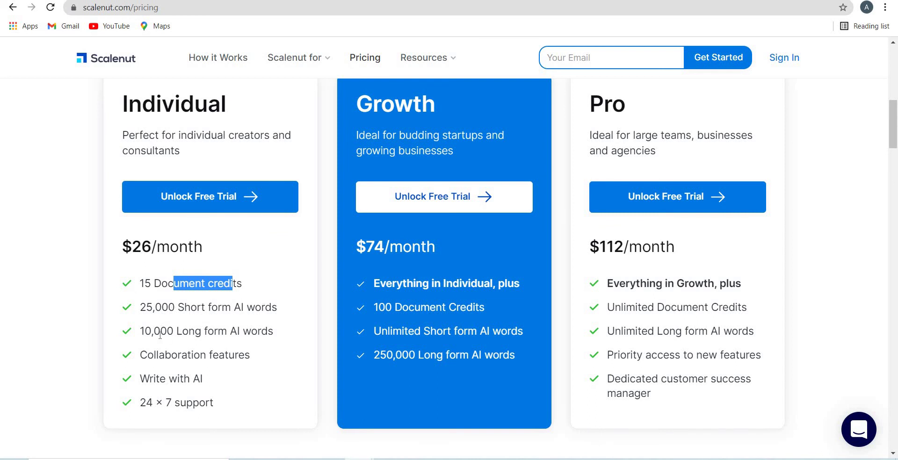
drag(144, 331, 261, 331)
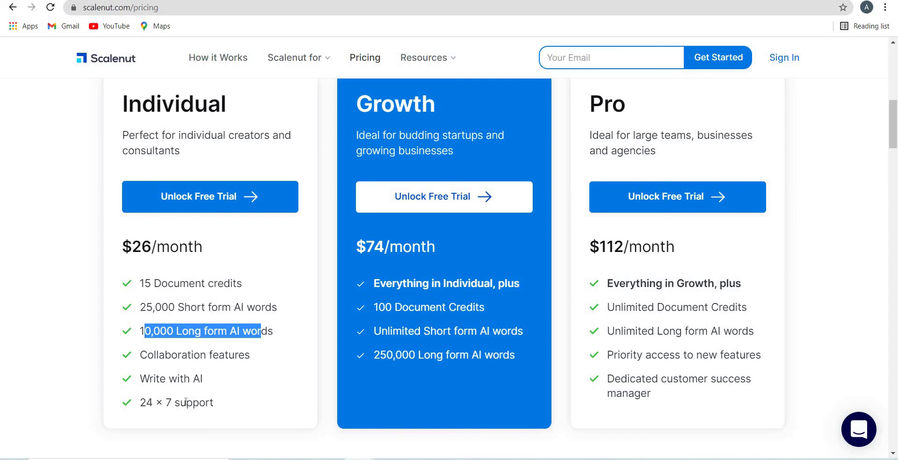
drag(164, 403, 213, 403)
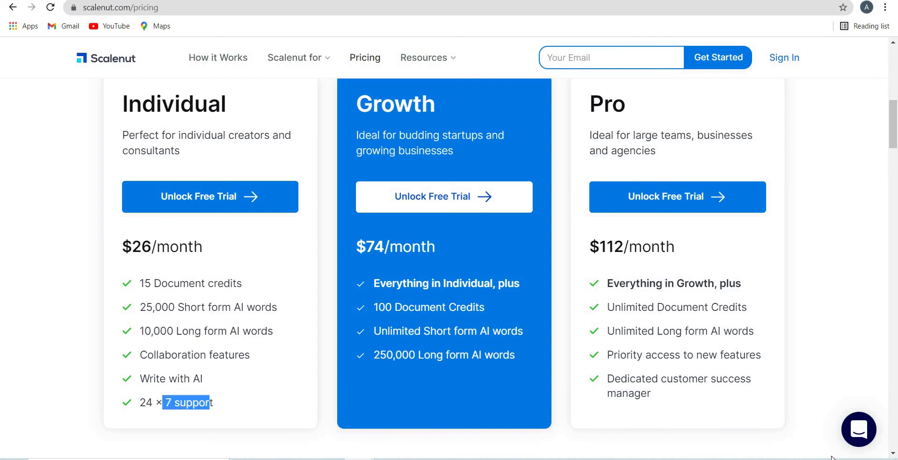
click(859, 437)
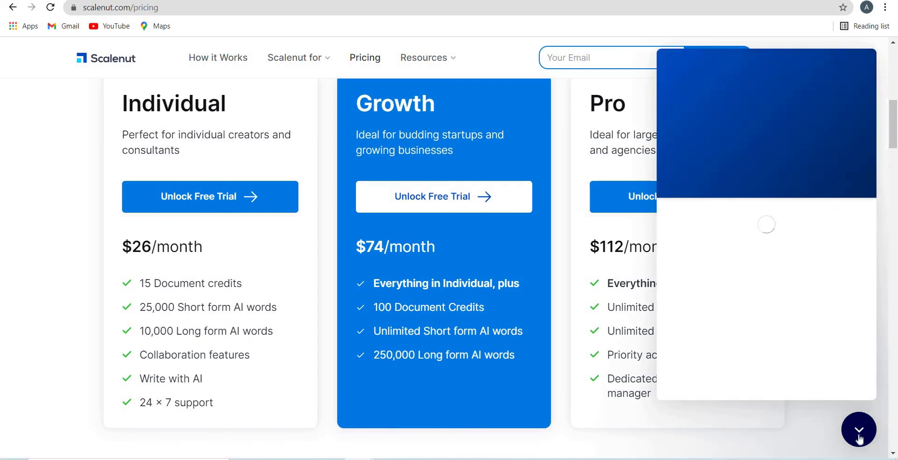
click(859, 437)
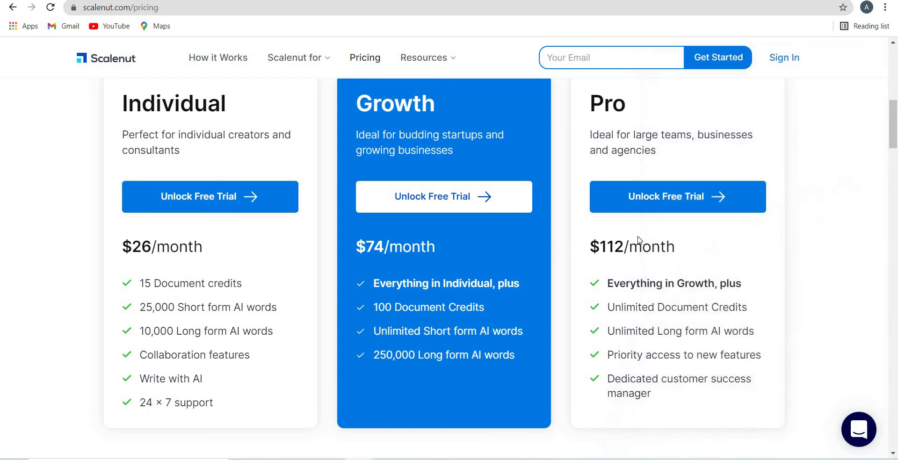
- Compare the Growth plan's price and AI word allowances with those of the Individual plan
mouse_move(304, 59)
triple_click(409, 246)
drag(207, 311, 141, 309)
click(494, 353)
- Examine the Pro plan's target audience, monthly price and features, highlighting the dedicated customer success manager
scroll(604, 216, up, 1)
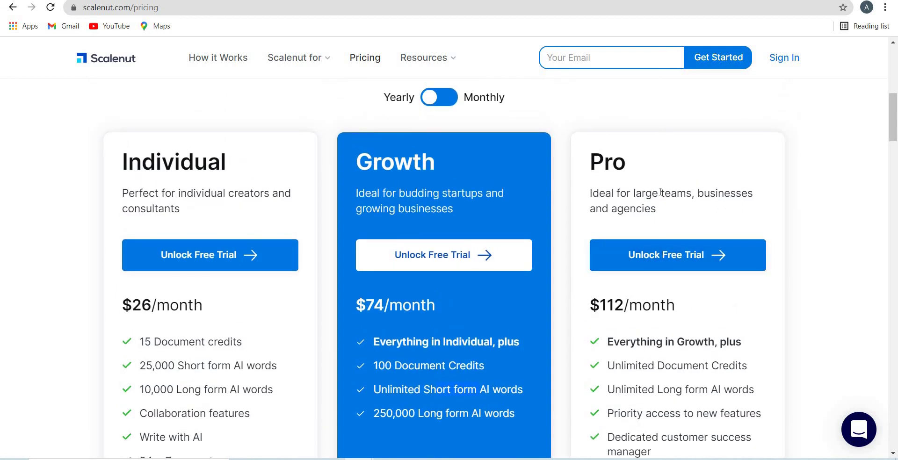
drag(664, 193, 636, 224)
scroll(621, 190, down, 2)
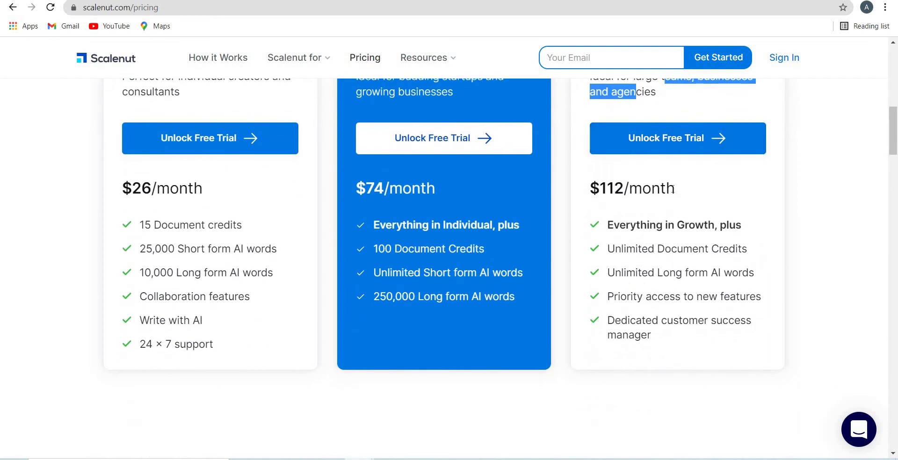
drag(599, 188, 675, 189)
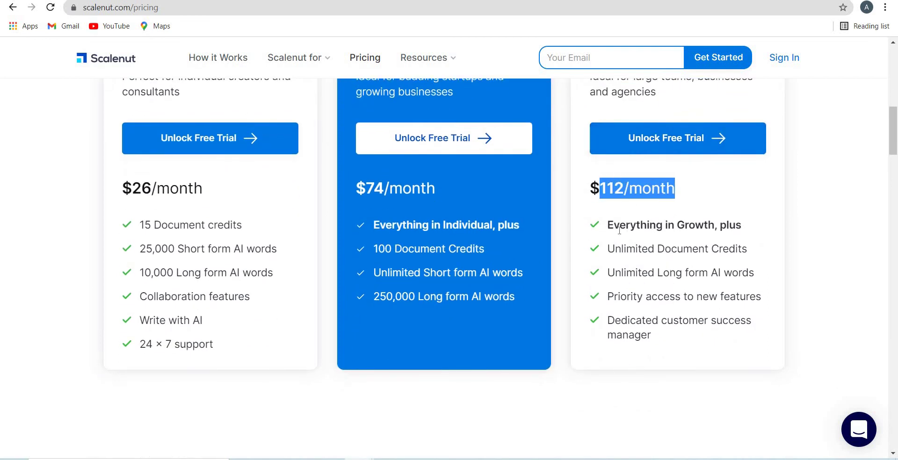
scroll(620, 231, up, 1)
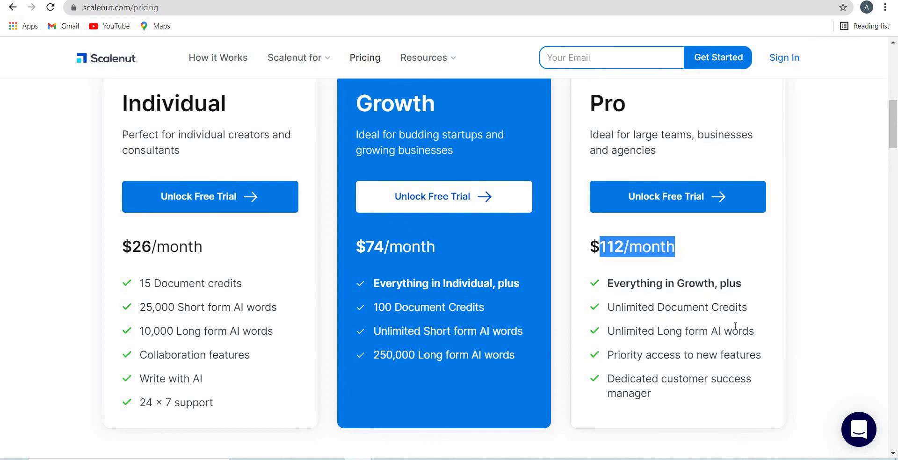
drag(626, 355, 620, 379)
click(637, 396)
scroll(632, 311, down, 2)
scroll(632, 311, down, 1)
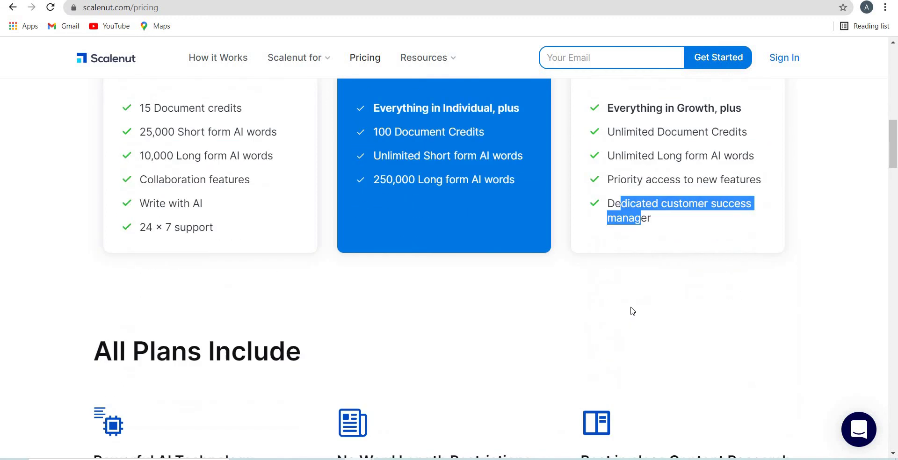
scroll(631, 310, up, 3)
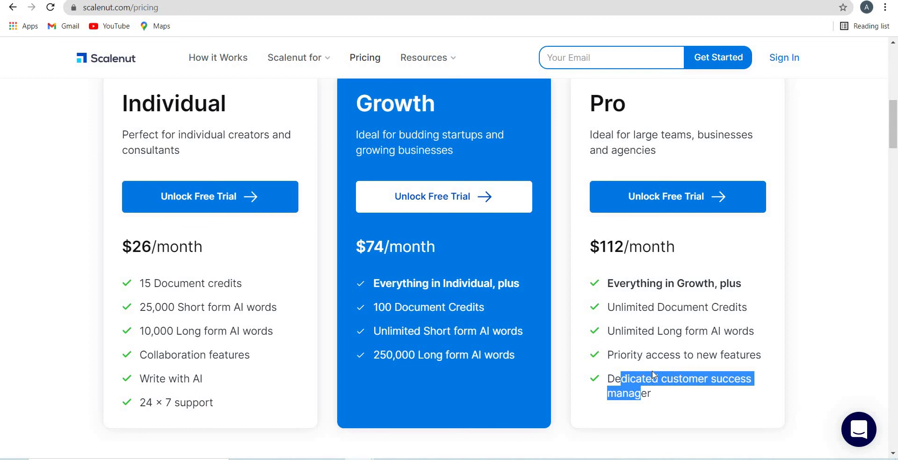
- Look through the rest of the Pricing page, from the testimonials to the call and sign-up offers and Product F.A.Q
scroll(655, 375, down, 3)
scroll(655, 375, down, 15)
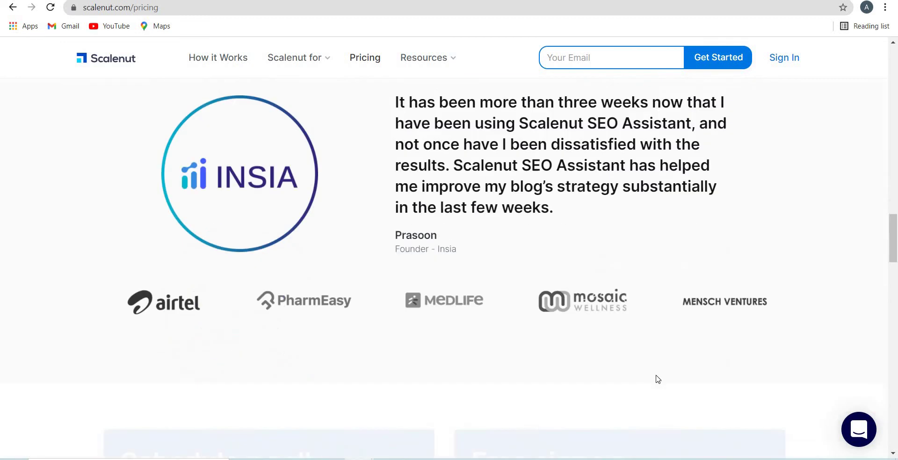
scroll(655, 377, down, 5)
scroll(649, 366, down, 2)
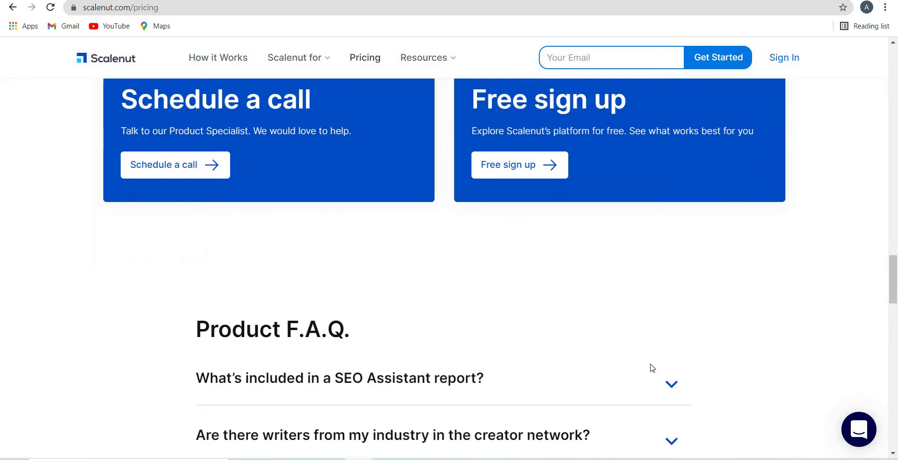
scroll(649, 366, up, 1)
scroll(4, 252, up, 1)
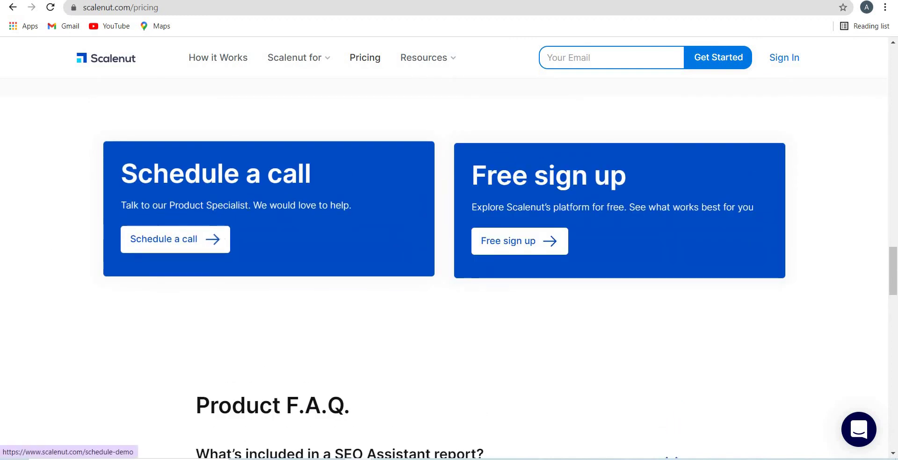
- Examine the Schedule a call offer, then the Product, Upgrades / Cancellations and Support F.A.Q. sections down to the free trial banner
drag(184, 206, 259, 206)
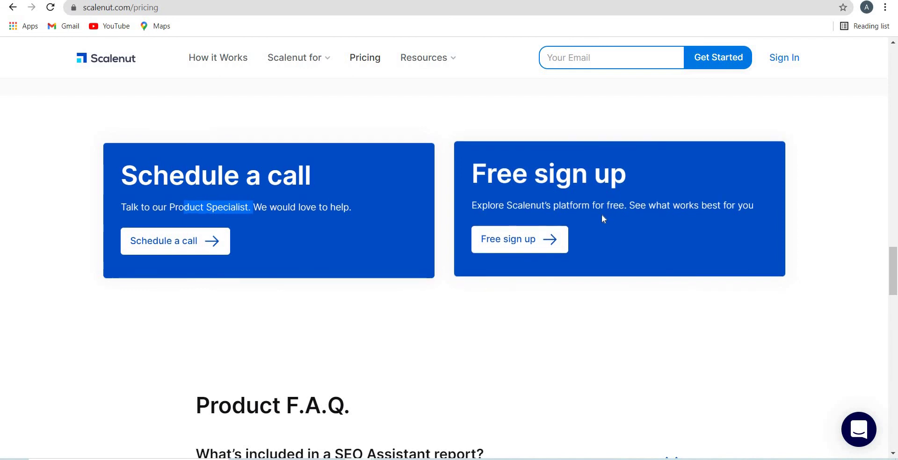
scroll(602, 215, down, 6)
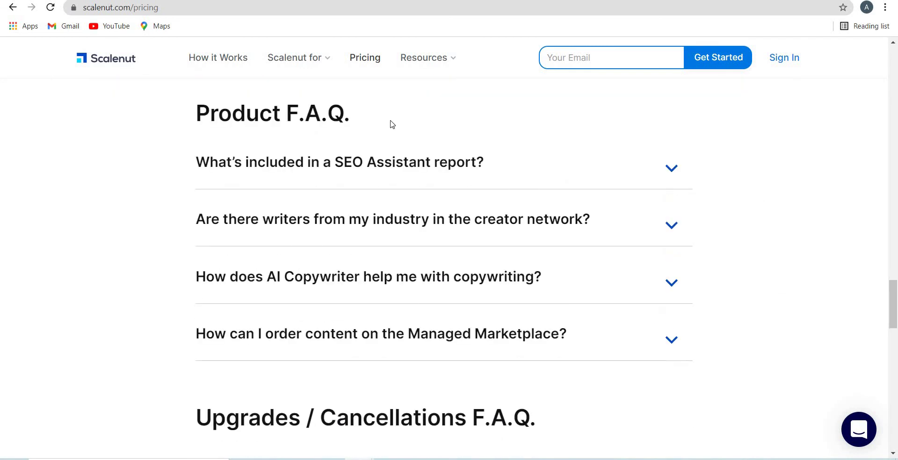
scroll(369, 234, down, 1)
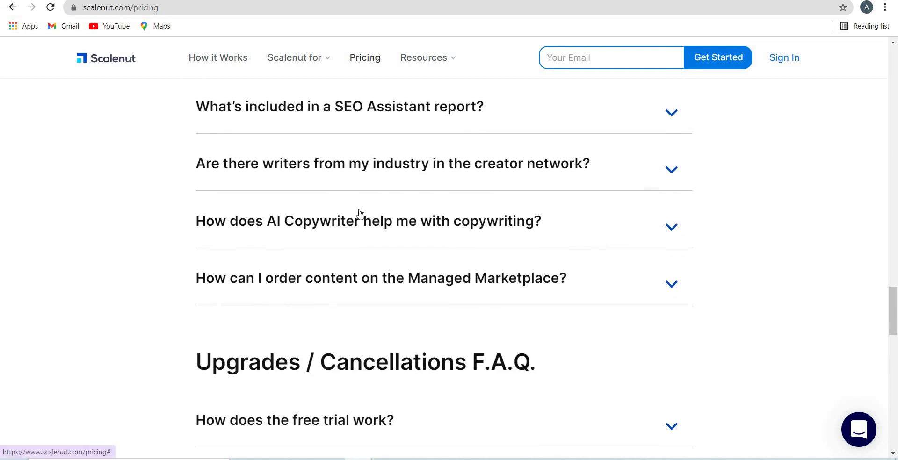
scroll(360, 213, up, 1)
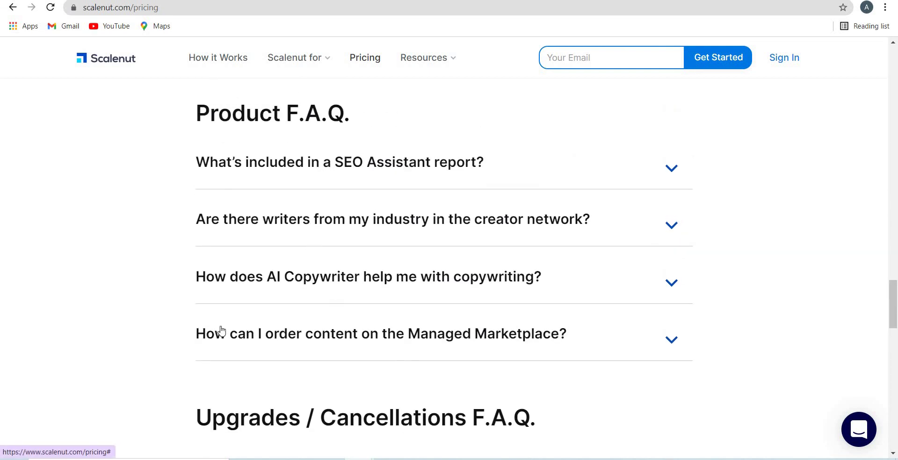
scroll(241, 332, down, 4)
scroll(240, 327, down, 5)
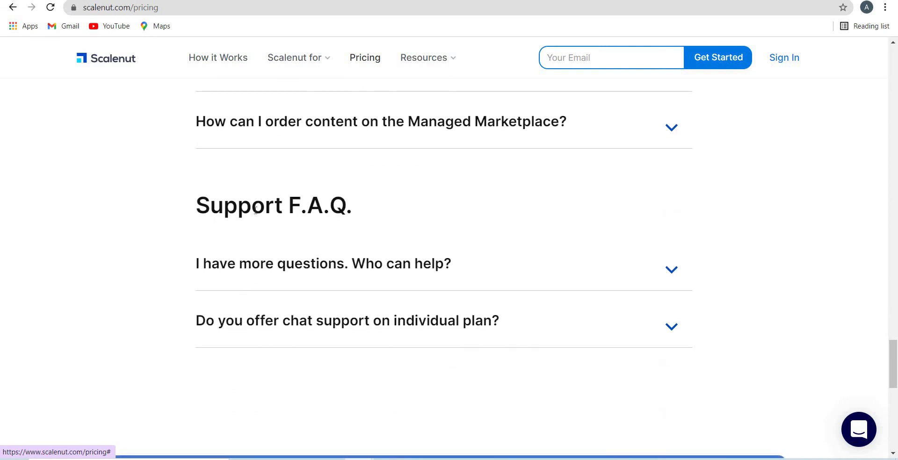
scroll(321, 245, down, 4)
scroll(417, 326, up, 4)
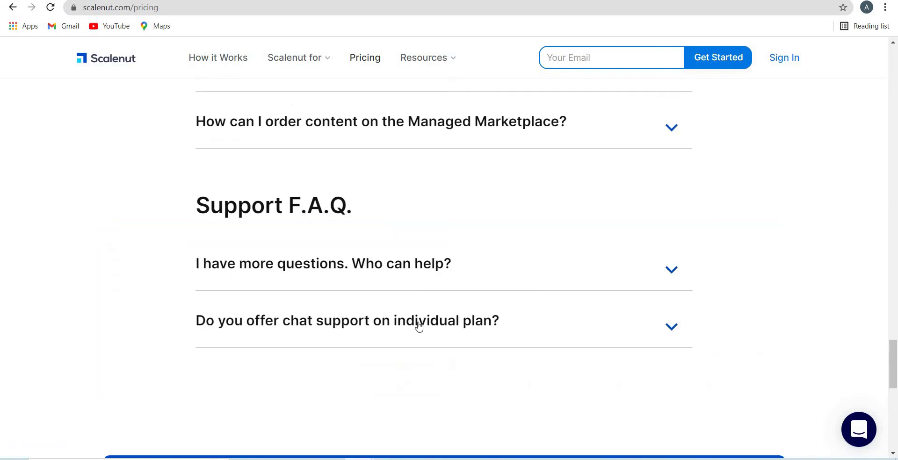
scroll(232, 312, down, 8)
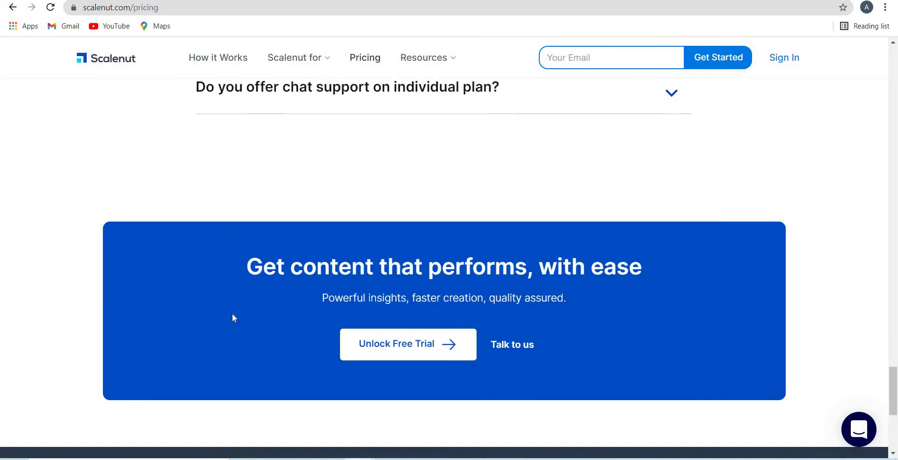
scroll(241, 304, up, 8)
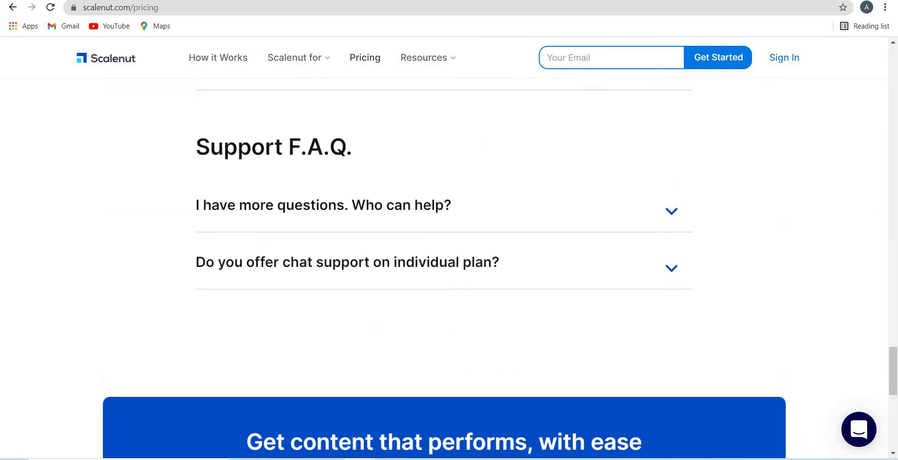
- Switch from the Pricing page back to the Scalenut app's AI Copywriter page with the short-form content use cases
mouse_move(295, 57)
click(174, 220)
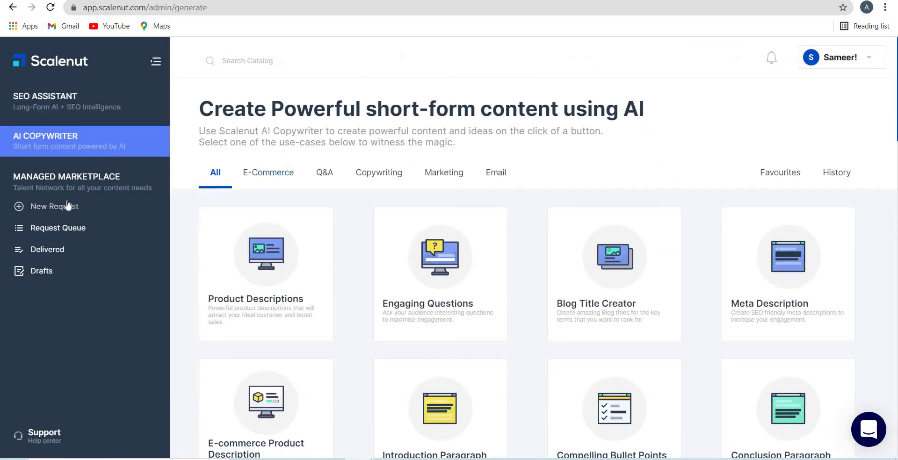